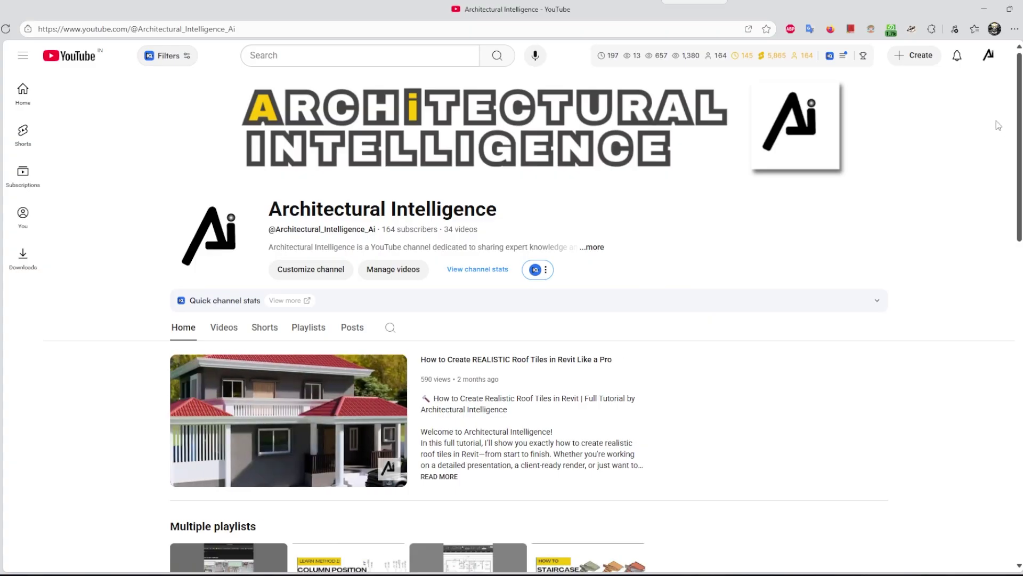
# Step: Scroll down the floor plan redraw chat to its generated results
pyautogui.scroll(-2, 519, 322)
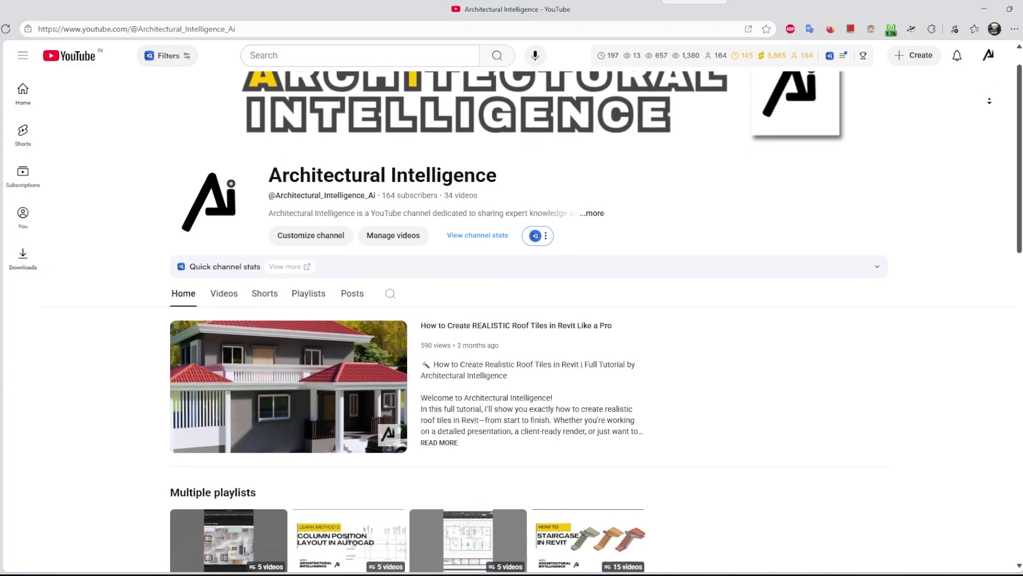
pyautogui.scroll(-2, 518, 321)
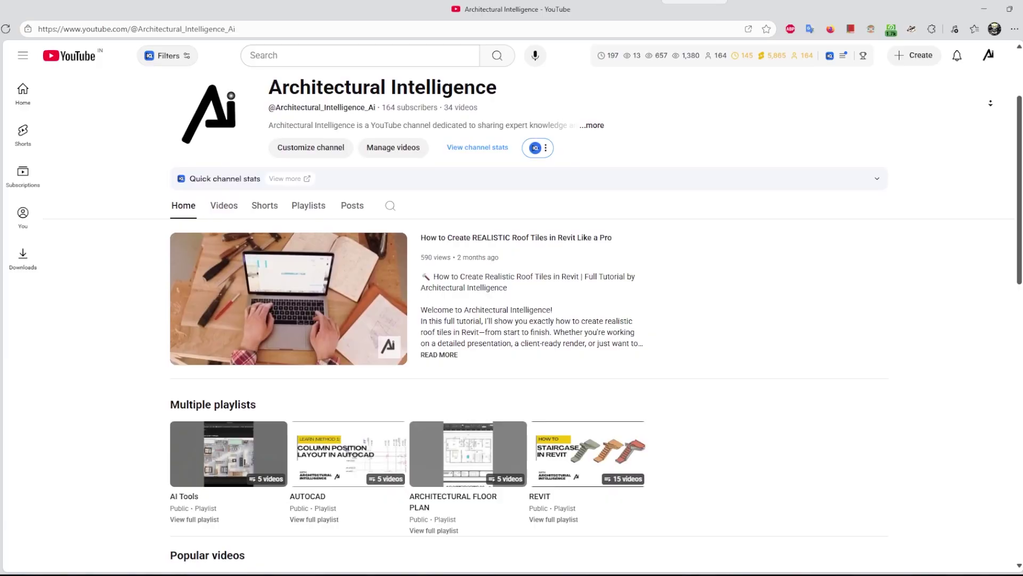
pyautogui.scroll(-2, 519, 321)
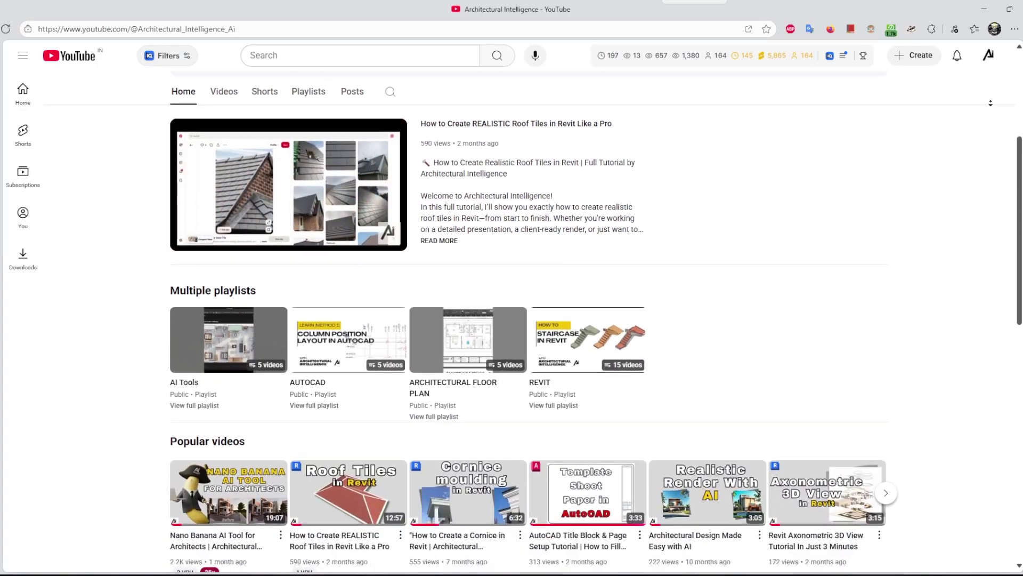
pyautogui.scroll(-2, 519, 321)
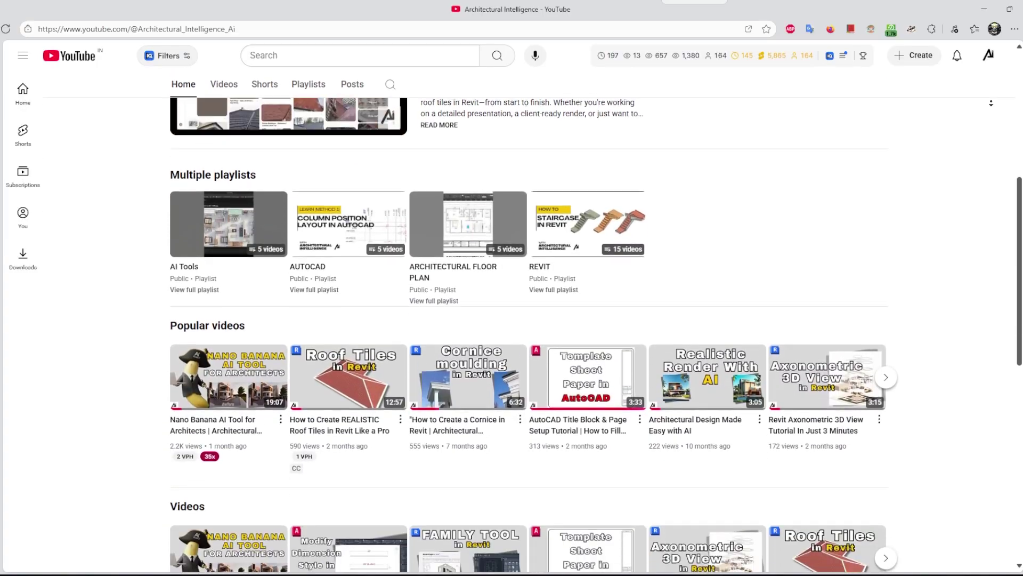
pyautogui.scroll(-1, 991, 103)
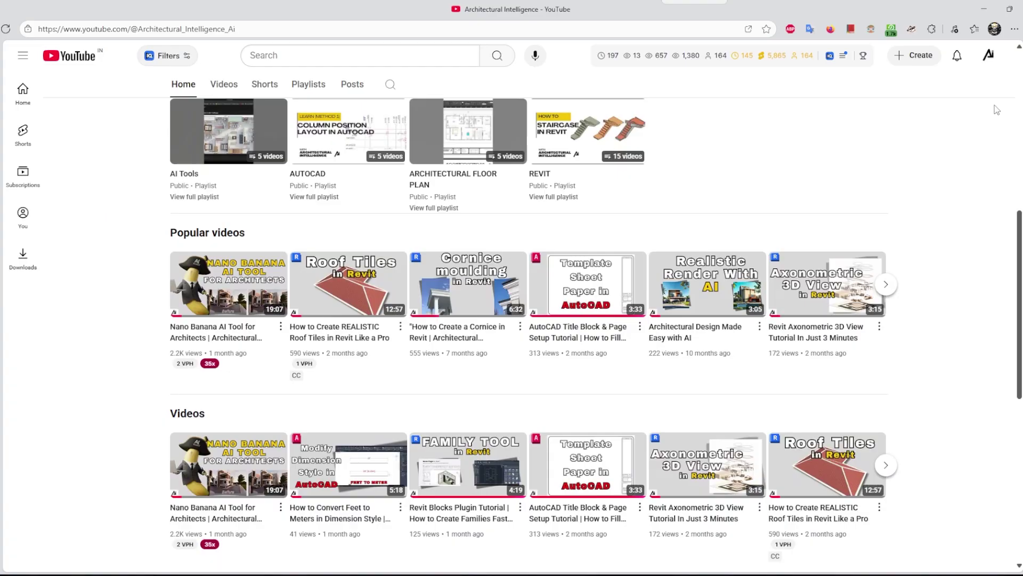
pyautogui.middleClick(998, 121)
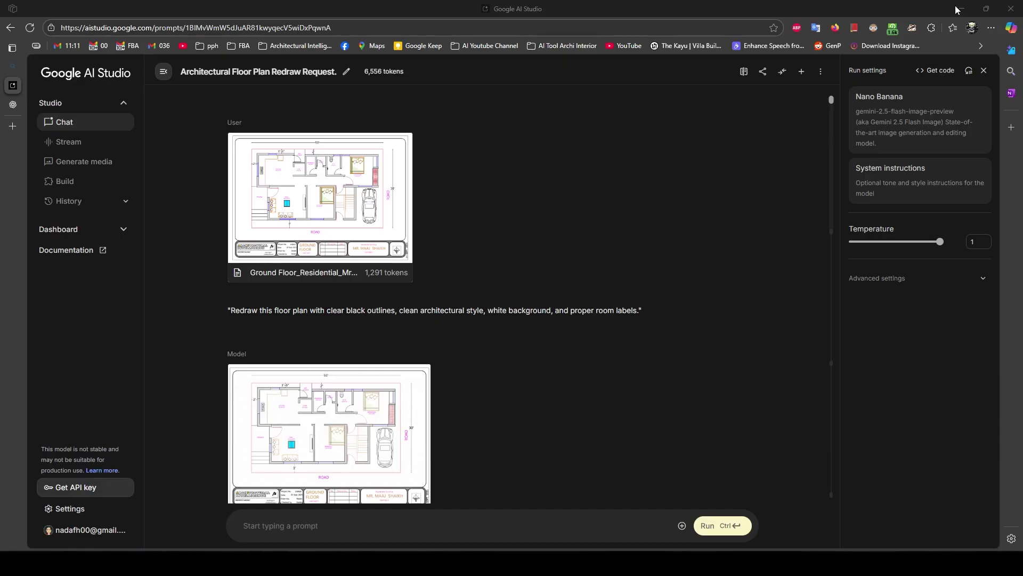
pyautogui.scroll(-4, 361, 243)
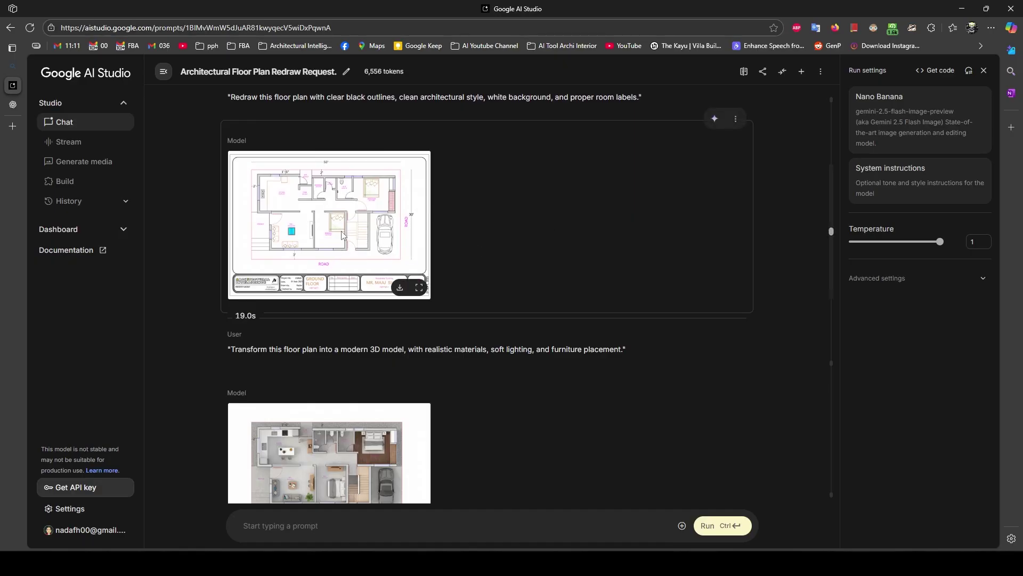
# Step: View the redrawn floor plan at full size, then close the viewer
pyautogui.click(342, 235)
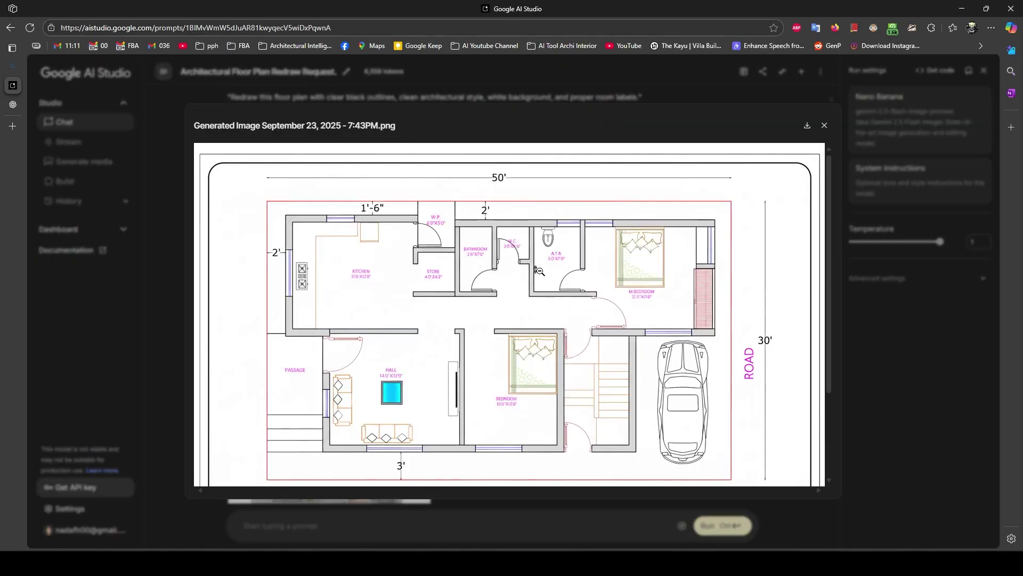
pyautogui.scroll(-1, 540, 271)
pyautogui.scroll(1, 540, 272)
pyautogui.scroll(-1, 540, 272)
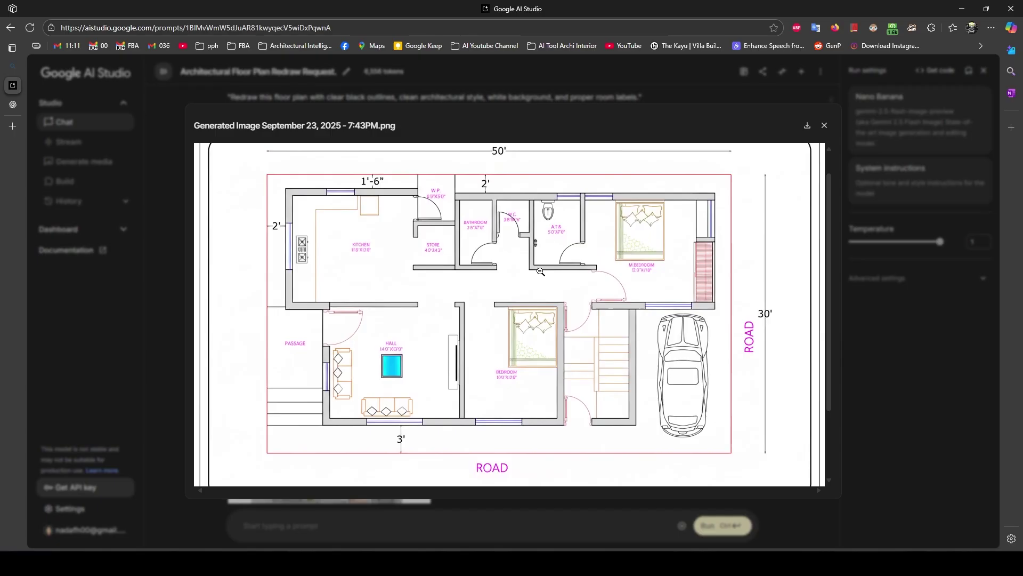
pyautogui.scroll(-1, 540, 272)
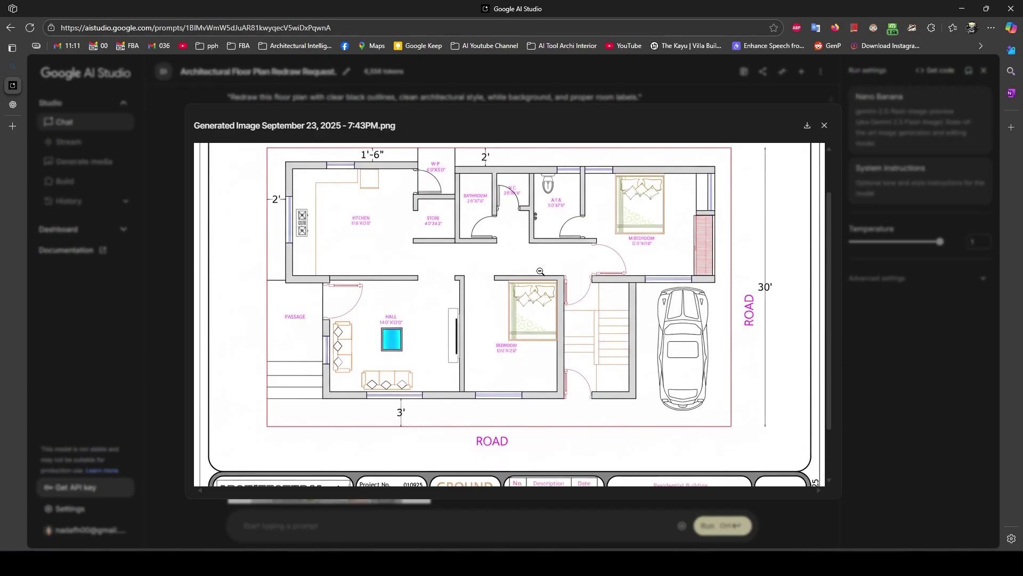
pyautogui.scroll(2, 539, 272)
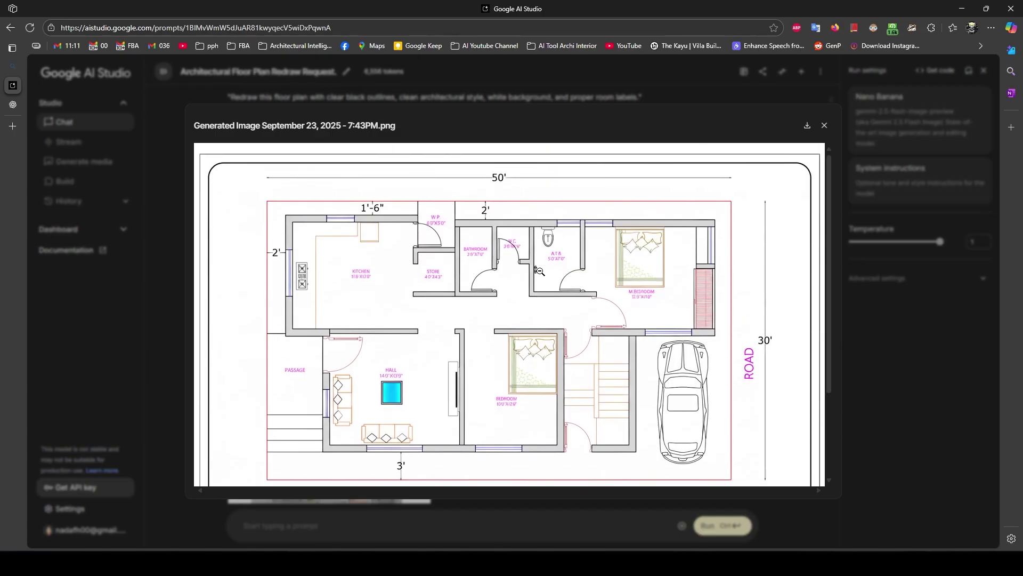
pyautogui.scroll(-2, 540, 271)
pyautogui.scroll(2, 540, 272)
pyautogui.scroll(-2, 540, 272)
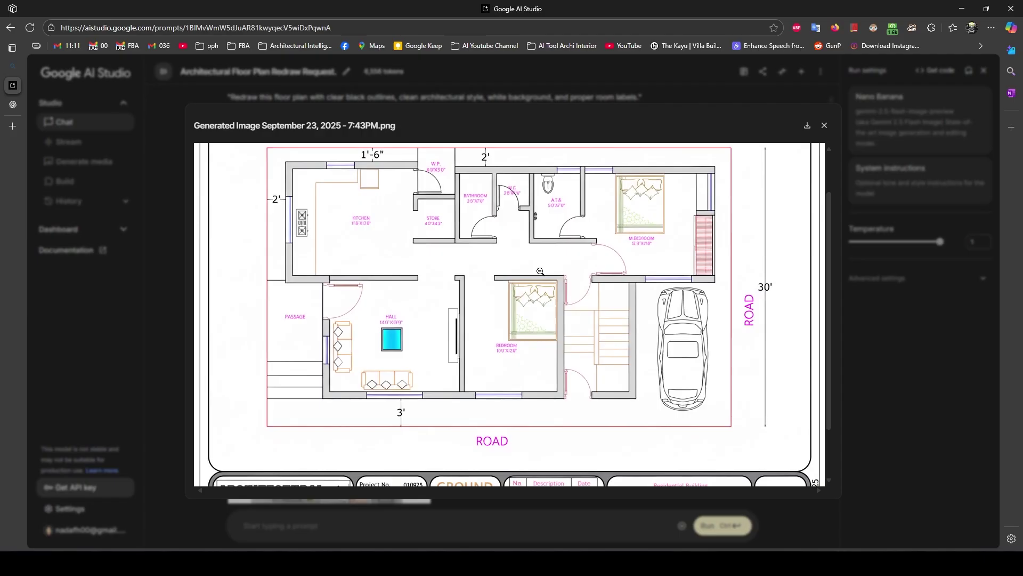
pyautogui.scroll(2, 546, 272)
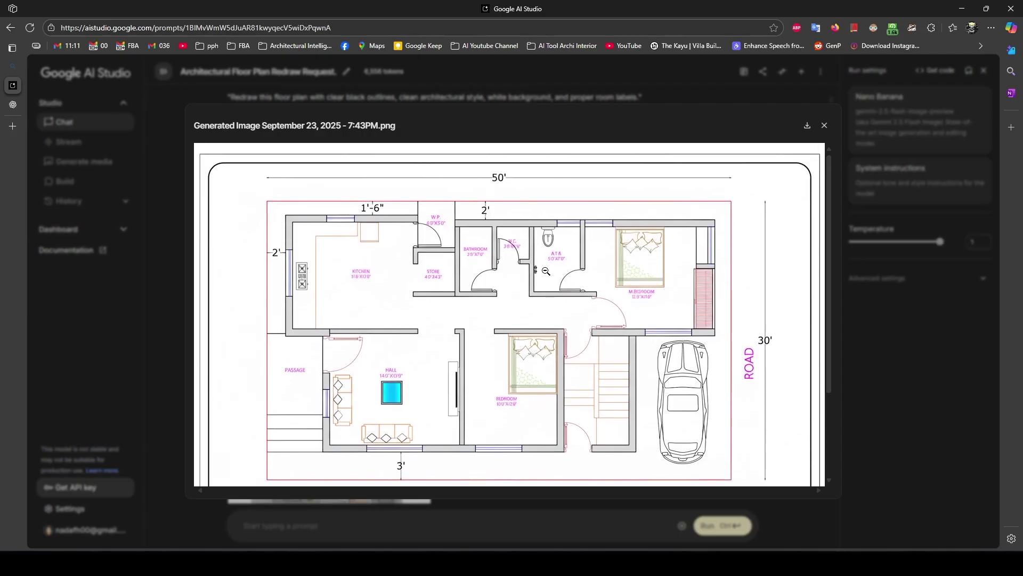
pyautogui.scroll(-2, 545, 271)
pyautogui.scroll(2, 545, 272)
pyautogui.press('Escape')
# Step: Open the 3D model render with furniture and a parked car full size and zoom in
pyautogui.scroll(-4, 433, 355)
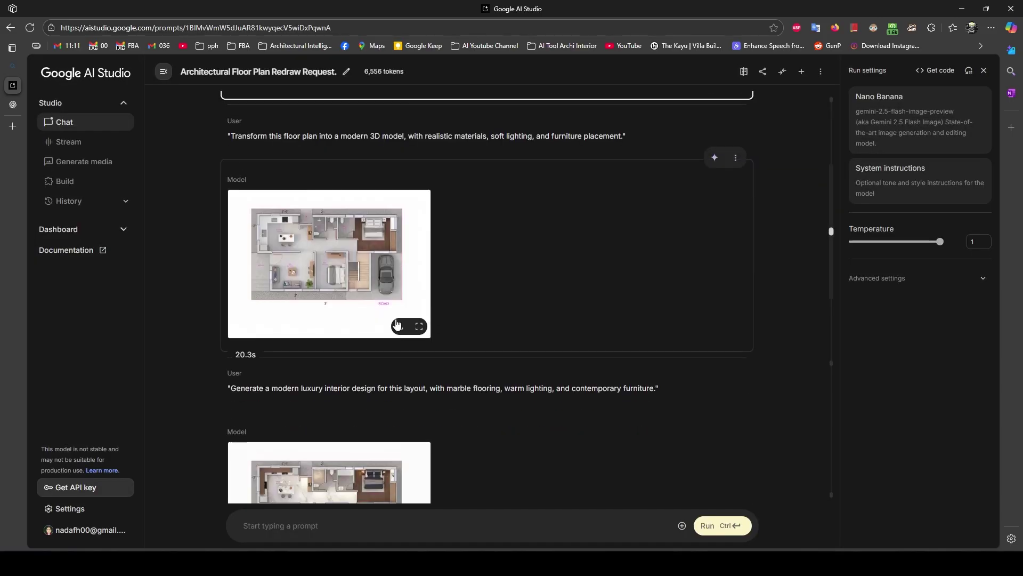
pyautogui.click(348, 262)
pyautogui.click(508, 307)
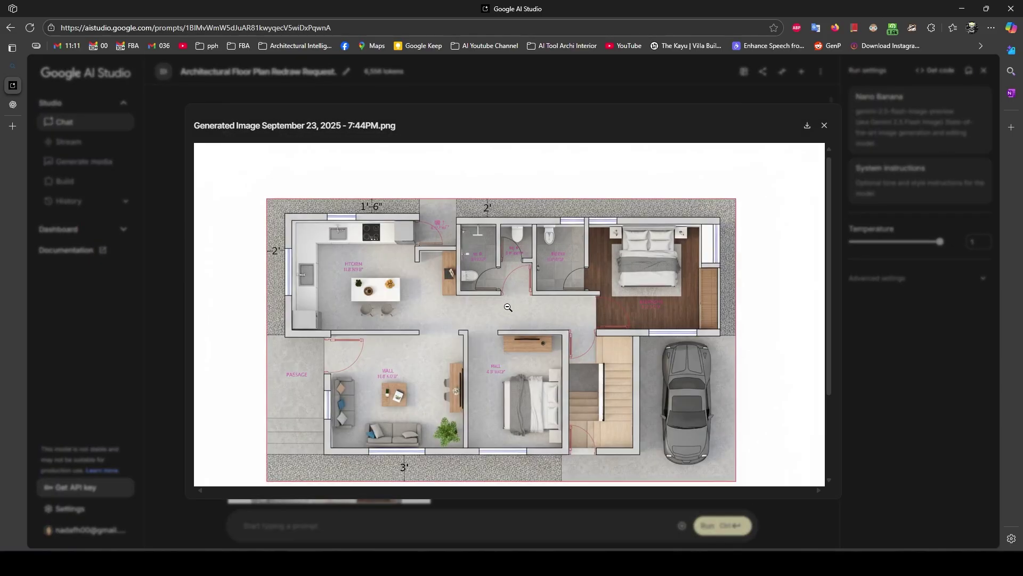
pyautogui.scroll(-2, 508, 307)
pyautogui.scroll(1, 508, 307)
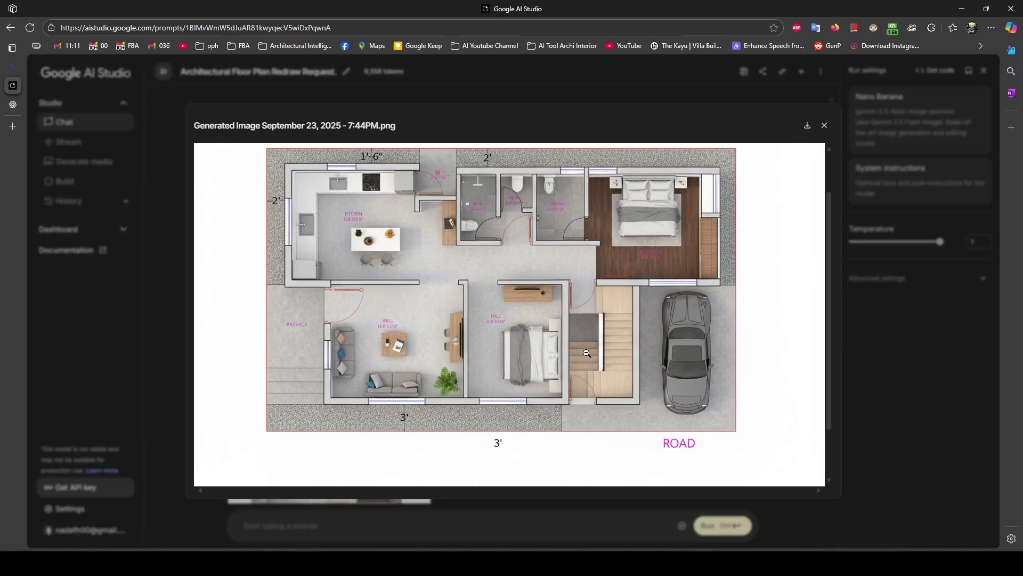
# Step: Close the 3D render and review the 3D model prompt text
pyautogui.click(685, 230)
pyautogui.press('Escape')
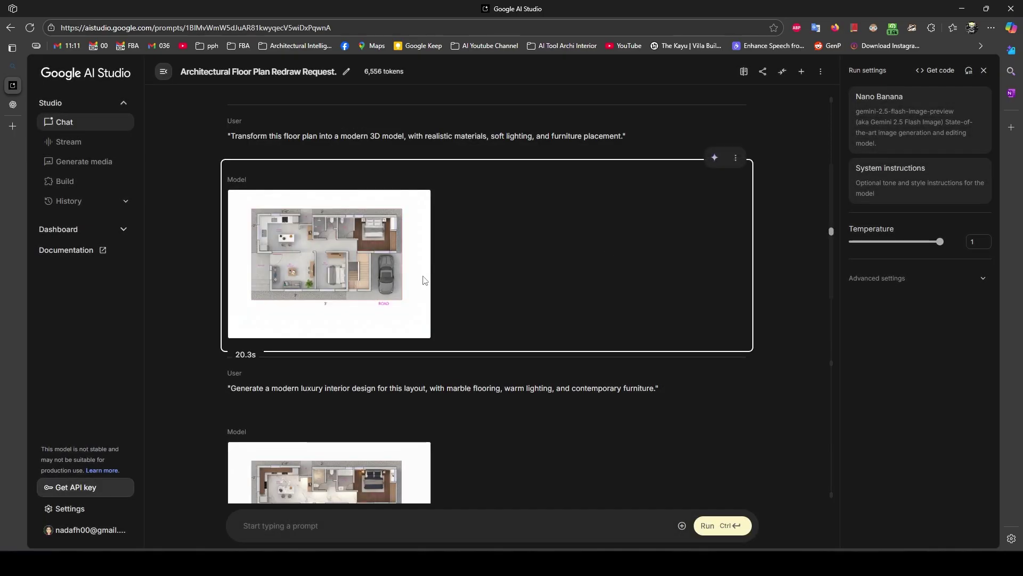
pyautogui.scroll(1, 238, 367)
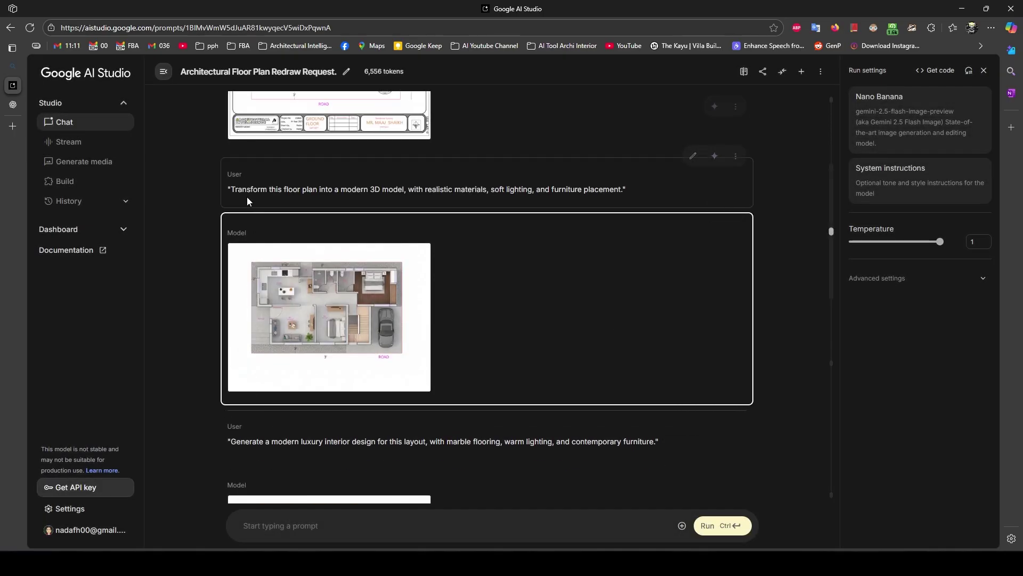
pyautogui.moveTo(228, 189); pyautogui.dragTo(621, 191)
pyautogui.click(298, 405)
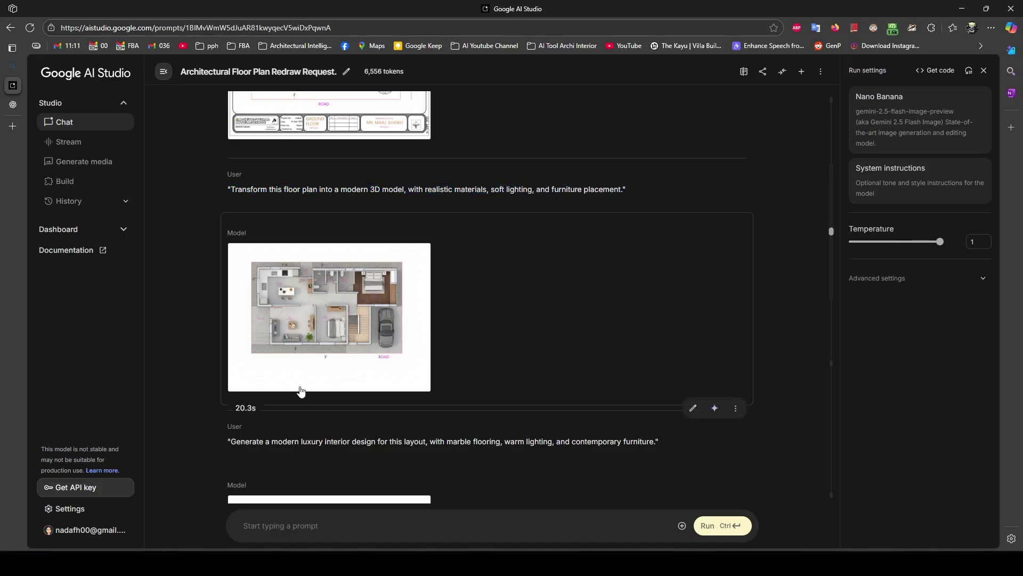
# Step: Compare the luxury interior prompt with its render, viewed full size and zoomed
pyautogui.scroll(-4, 300, 393)
pyautogui.moveTo(230, 224); pyautogui.dragTo(658, 236)
pyautogui.click(397, 323)
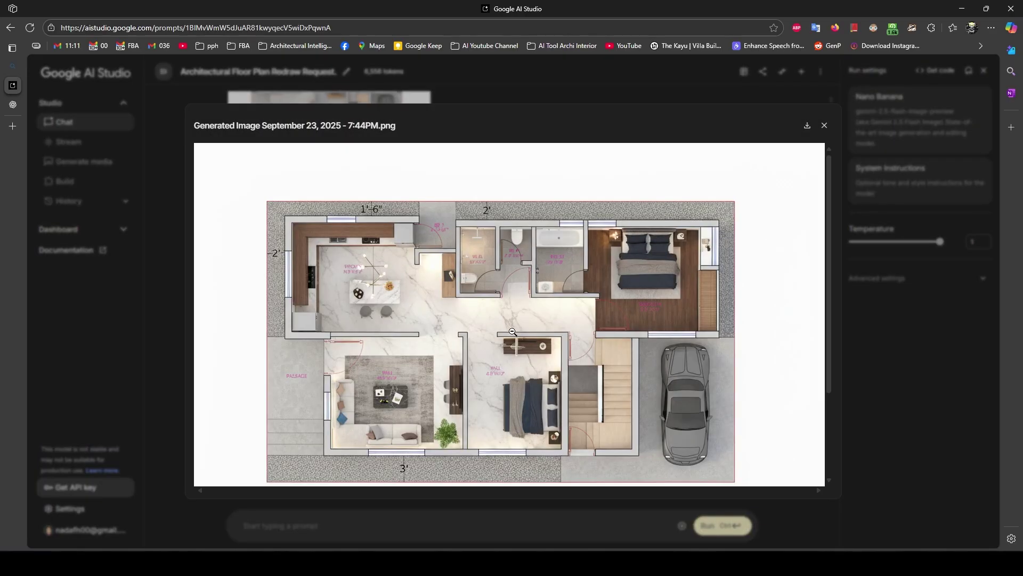
pyautogui.click(518, 337)
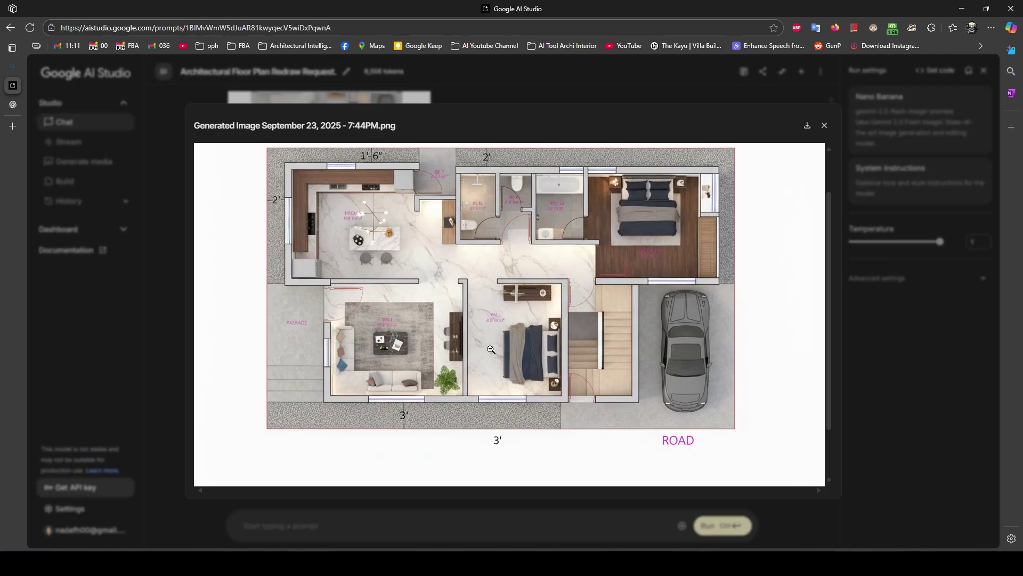
pyautogui.press('Escape')
# Step: Highlight 'marble flooring' and 'warm lighting' in the prompt and recheck the luxury render
pyautogui.tripleClick(503, 230)
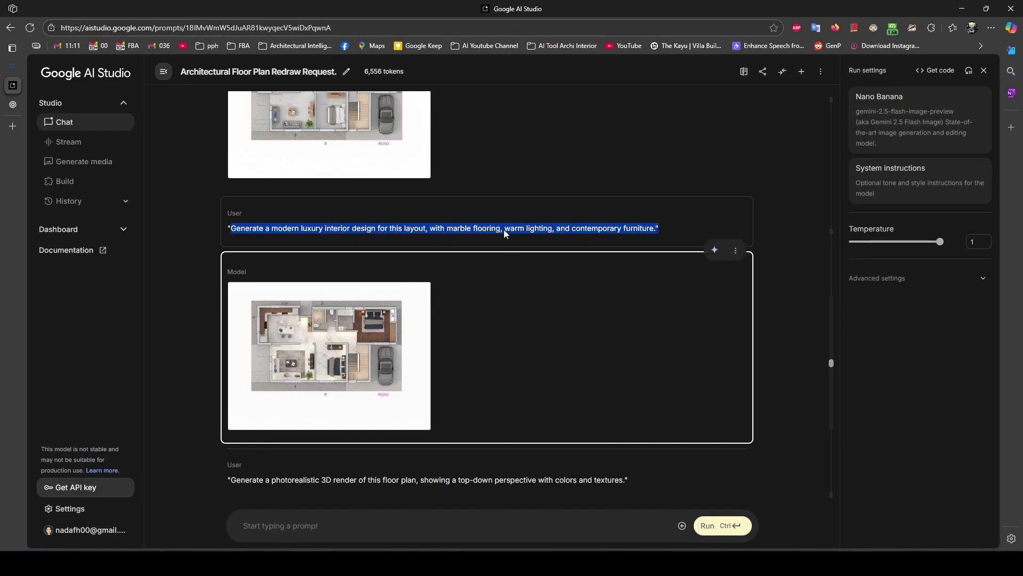
pyautogui.click(404, 228)
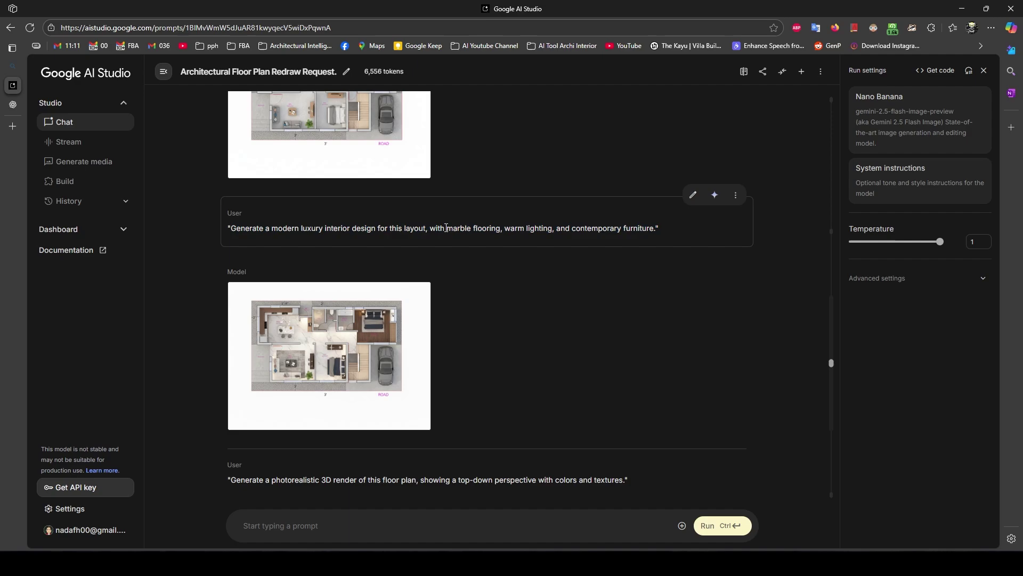
pyautogui.moveTo(445, 228); pyautogui.dragTo(556, 229)
pyautogui.click(341, 362)
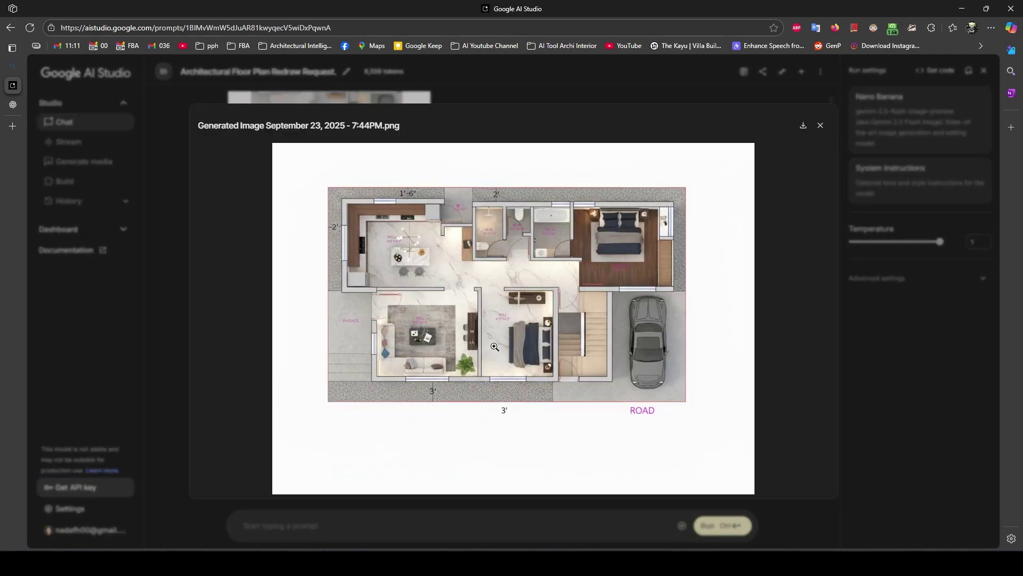
pyautogui.scroll(-1, 672, 296)
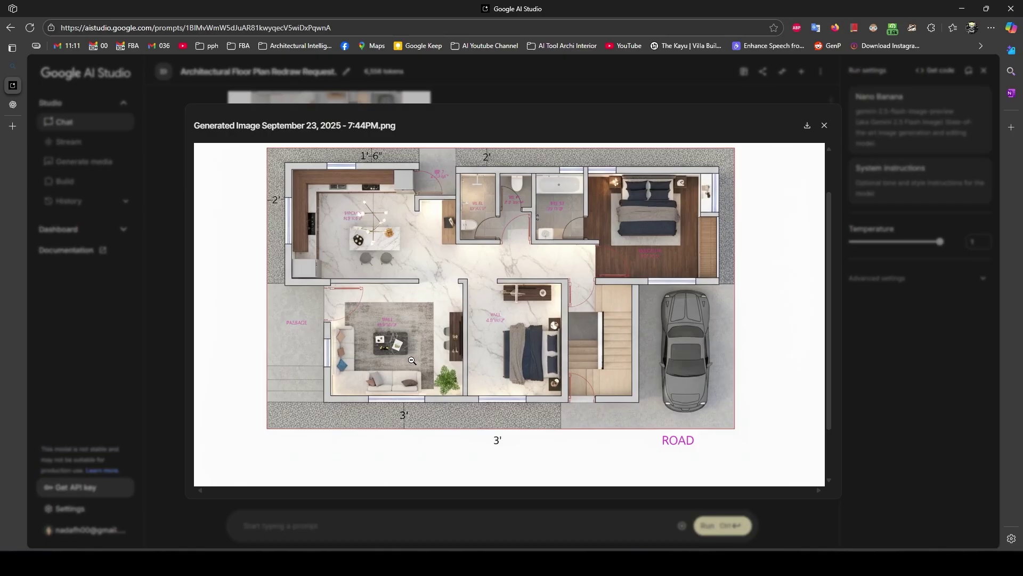
pyautogui.press('Escape')
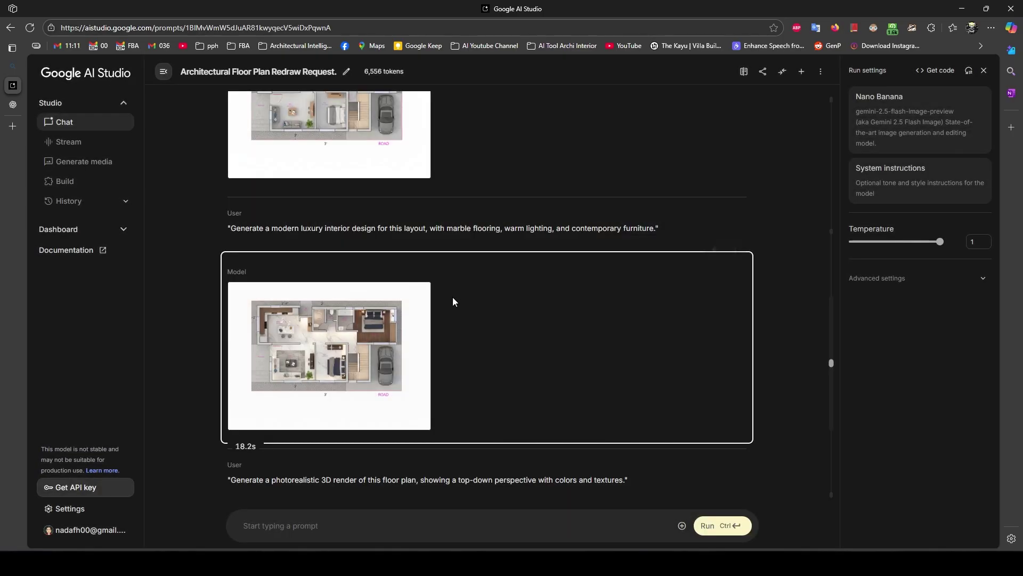
# Step: Open the photorealistic top-down render full size and zoom into its details
pyautogui.scroll(-4, 452, 296)
pyautogui.click(376, 385)
pyautogui.click(522, 295)
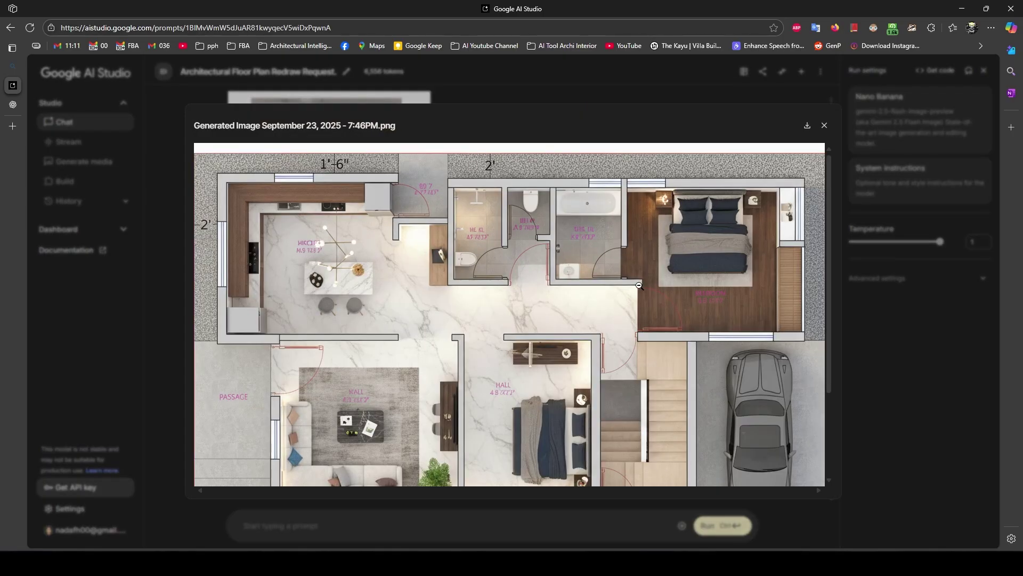
pyautogui.scroll(-2, 633, 272)
pyautogui.scroll(2, 633, 267)
pyautogui.scroll(-1, 501, 318)
pyautogui.scroll(1, 376, 473)
# Step: Send the 3D top-down prompt with the ground floor plan file
pyautogui.press('Escape')
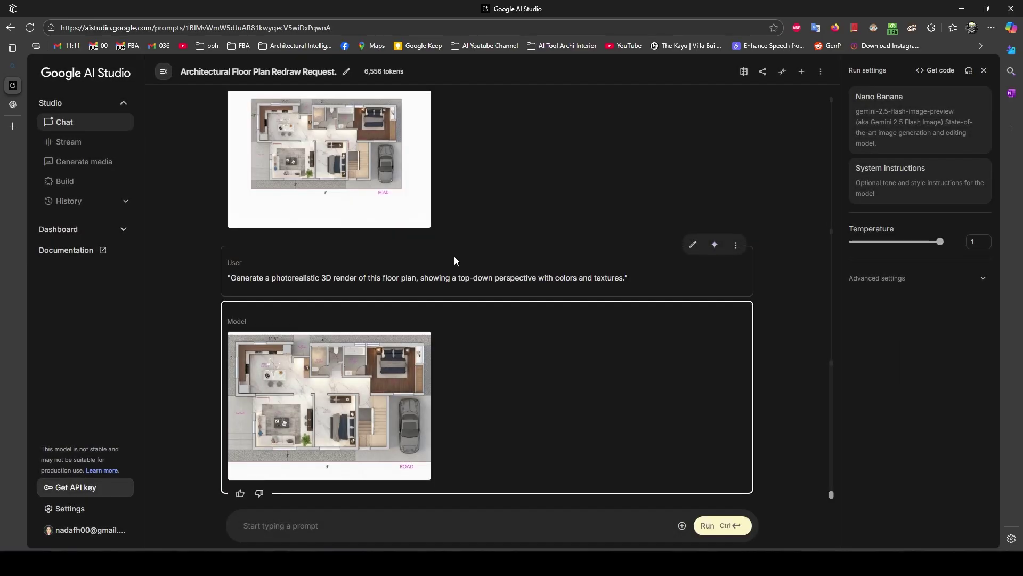
pyautogui.scroll(-5, 442, 261)
pyautogui.scroll(-10, 429, 269)
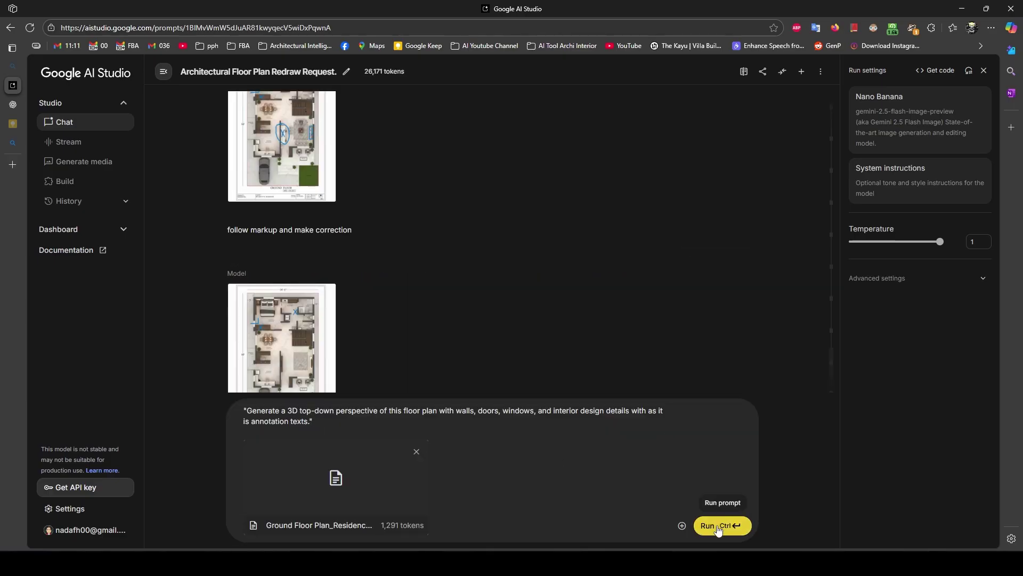
pyautogui.click(718, 526)
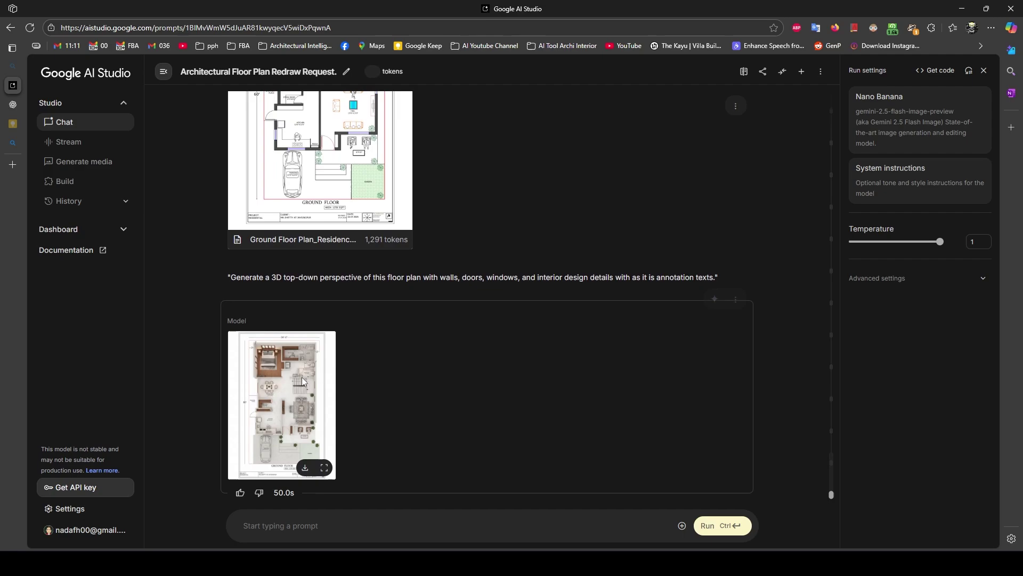
# Step: Inspect the new render's walls, doors, windows and annotations at full size, then close it
pyautogui.scroll(15, 291, 395)
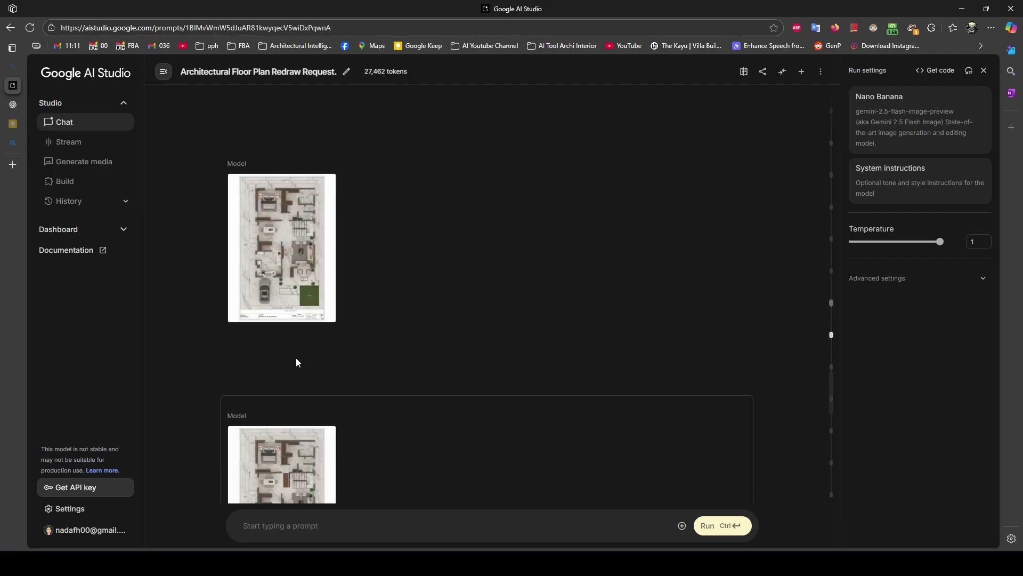
pyautogui.scroll(-5, 295, 358)
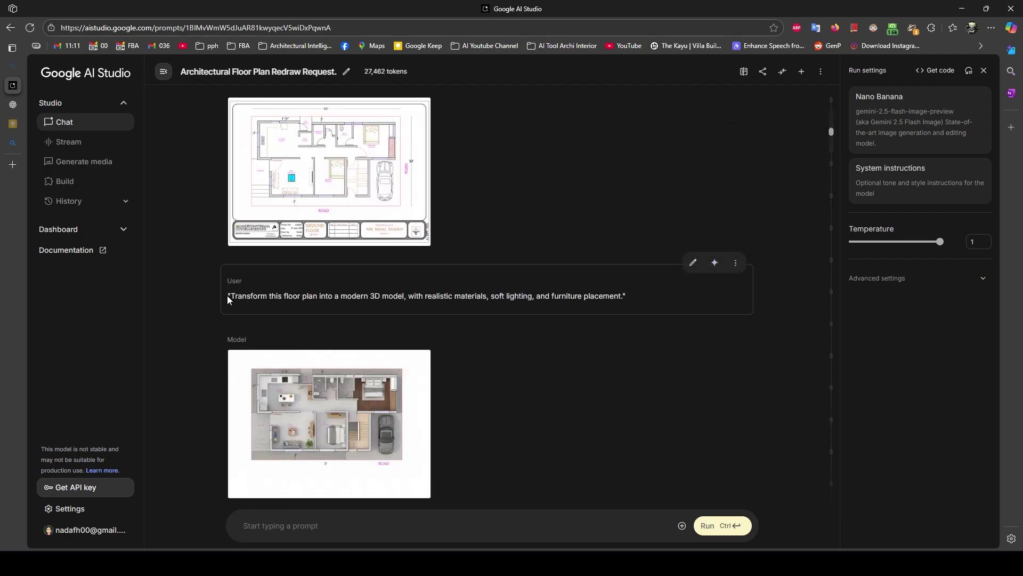
pyautogui.moveTo(227, 298); pyautogui.dragTo(646, 297)
pyautogui.hotkey('ctrl', 'c')
pyautogui.scroll(6, 480, 378)
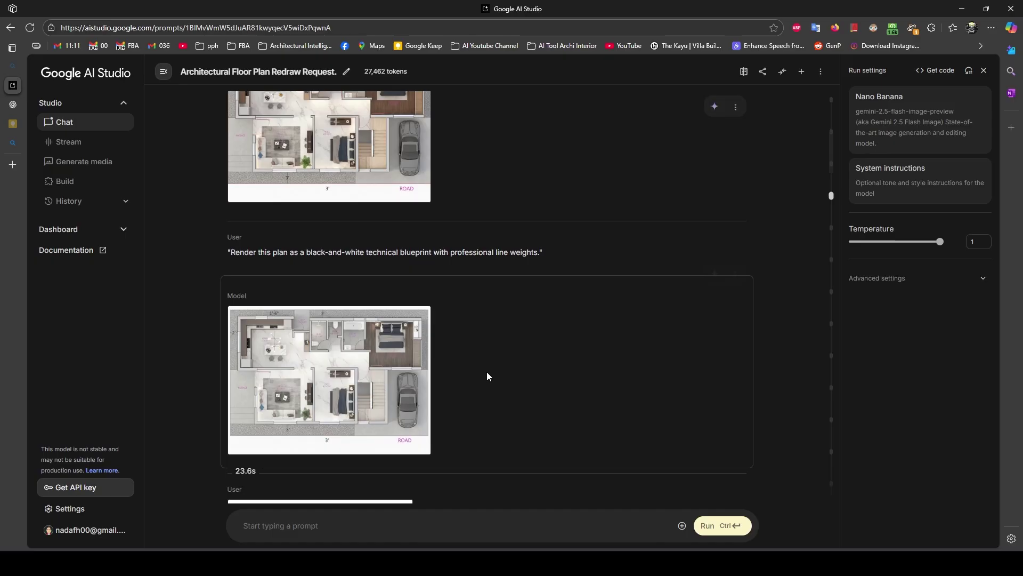
pyautogui.scroll(-10, 499, 368)
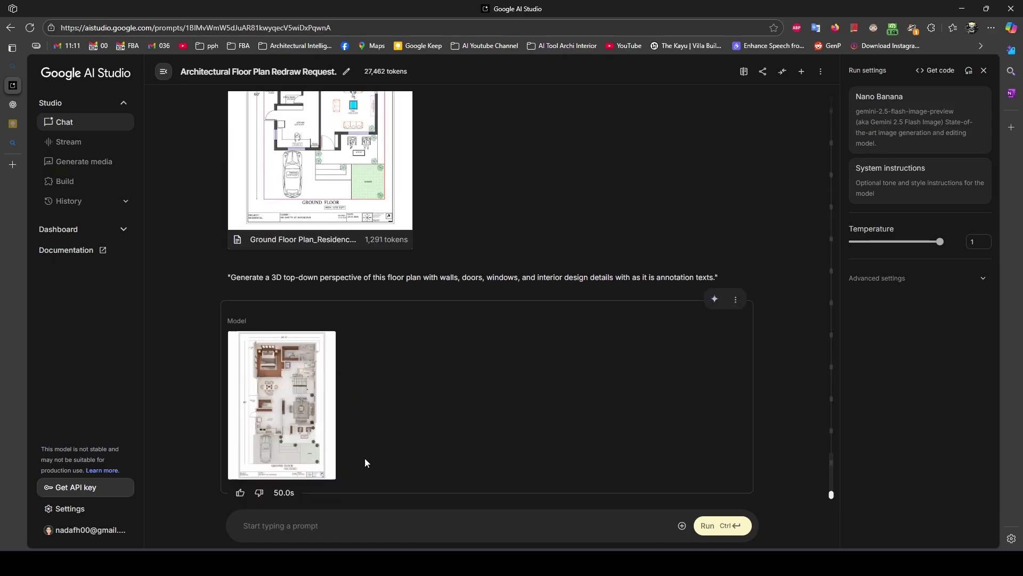
pyautogui.click(325, 453)
pyautogui.click(558, 265)
pyautogui.scroll(-1, 617, 275)
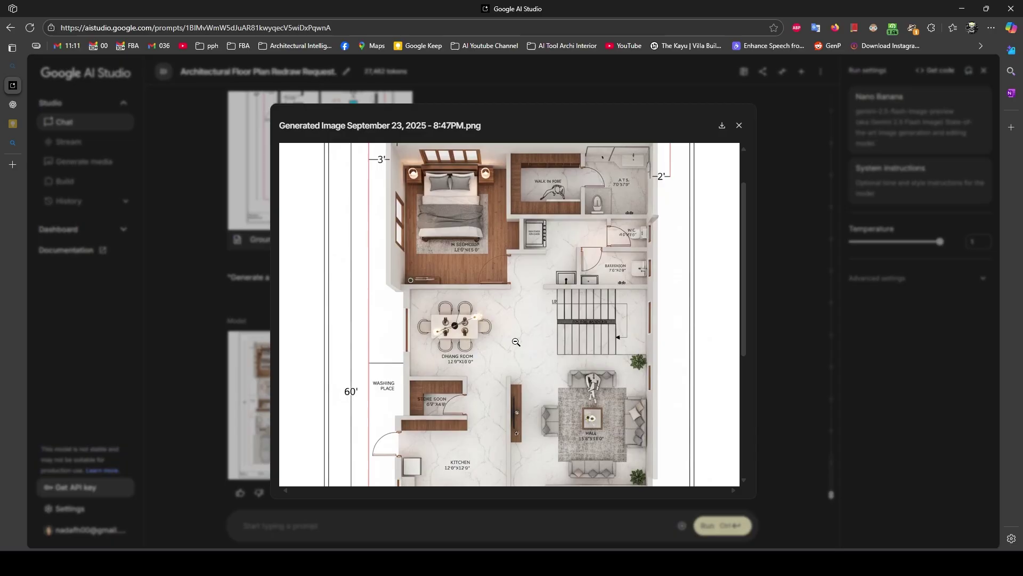
pyautogui.scroll(-3, 515, 341)
pyautogui.scroll(-1, 532, 290)
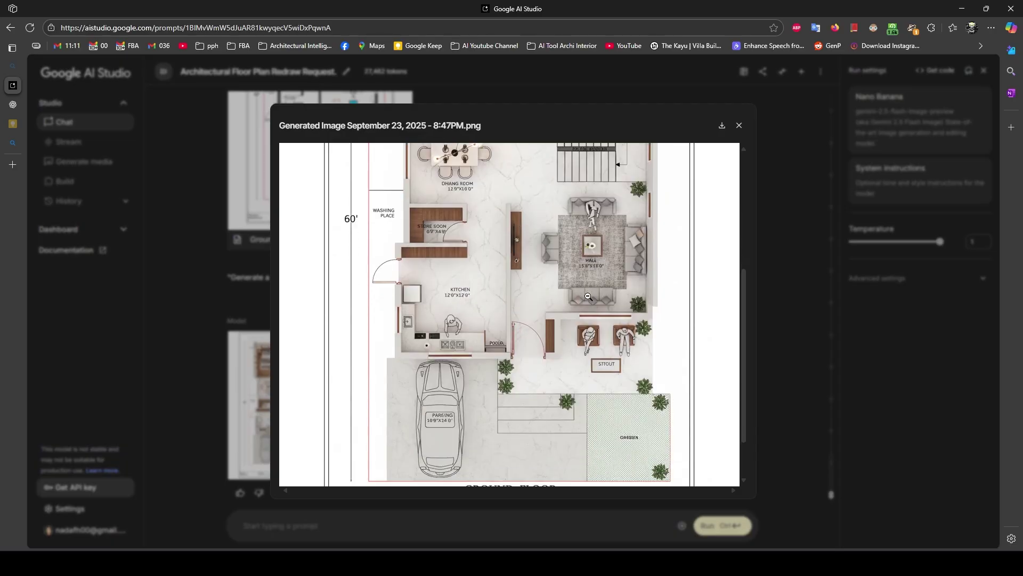
pyautogui.scroll(2, 503, 257)
pyautogui.scroll(-3, 503, 257)
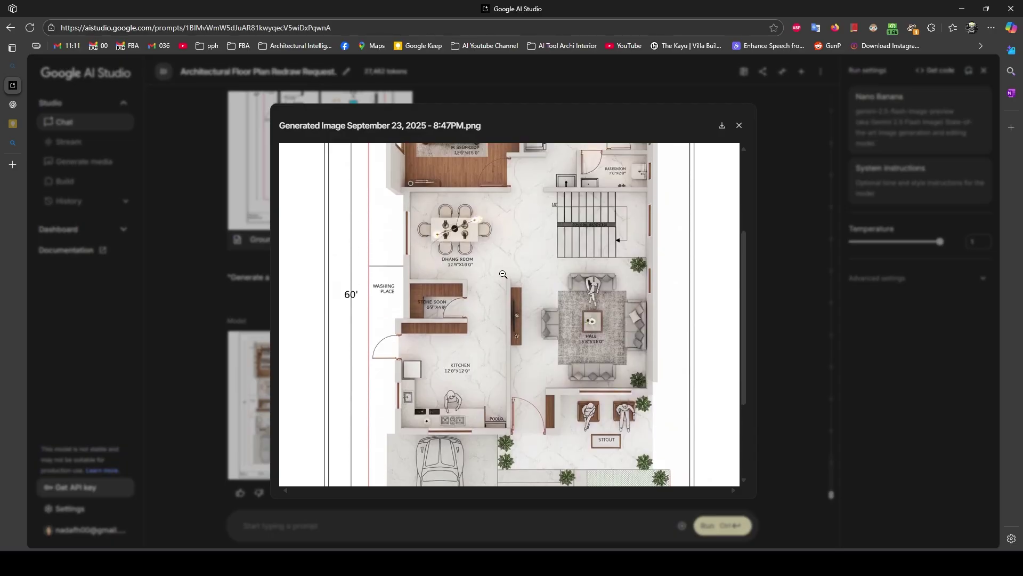
pyautogui.scroll(2, 575, 265)
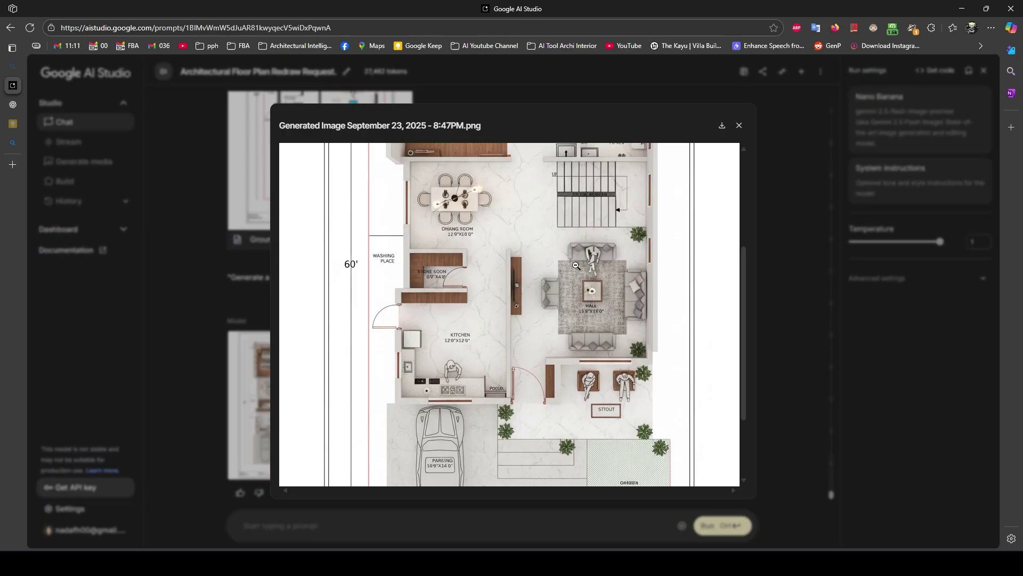
pyautogui.scroll(2, 566, 327)
pyautogui.press('Escape')
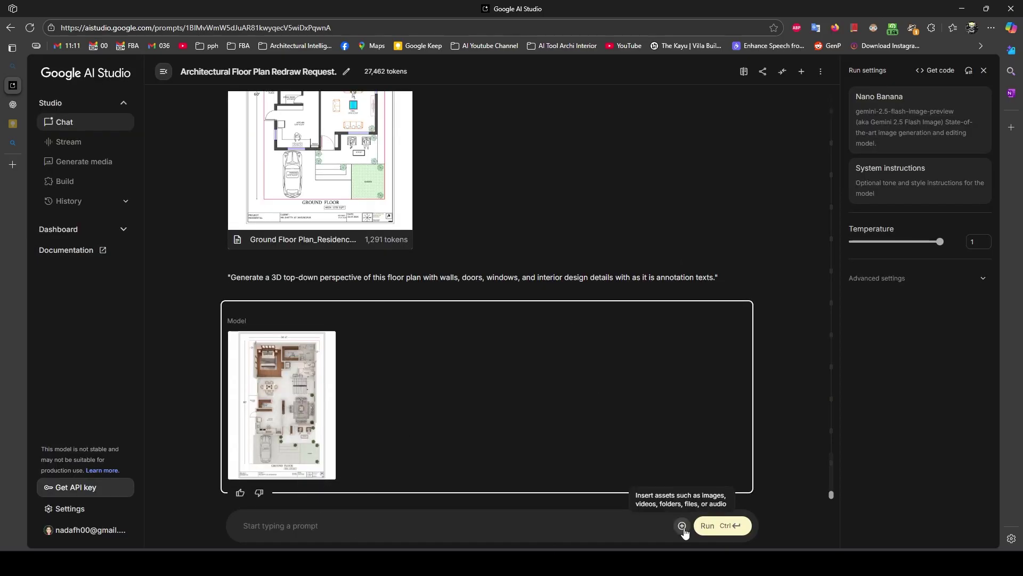
# Step: Replace the pasted prompt with the clear-black-outlines redraw prompt and run it with the floor plan
pyautogui.hotkey('ctrl', 'v')
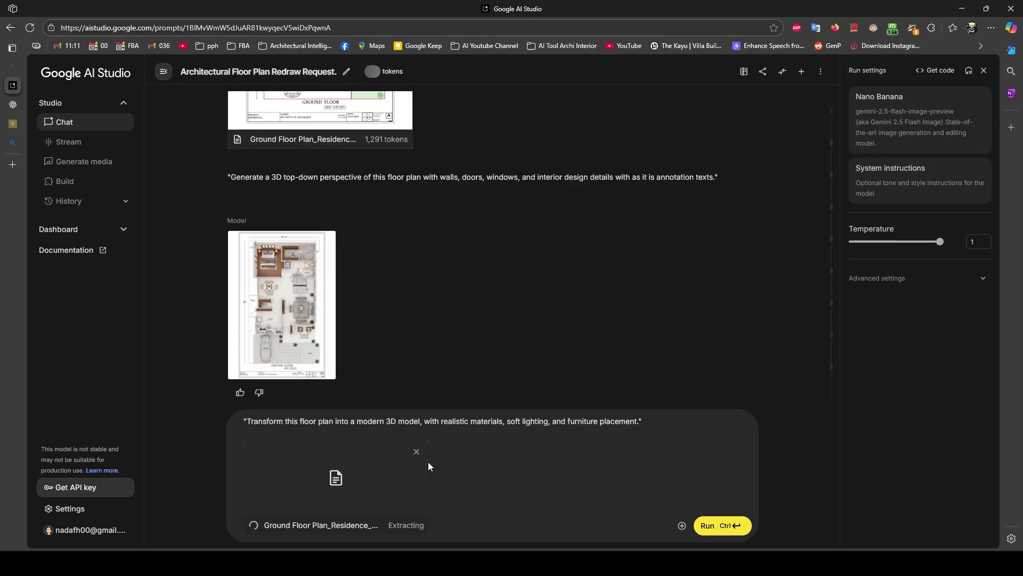
pyautogui.scroll(15, 439, 164)
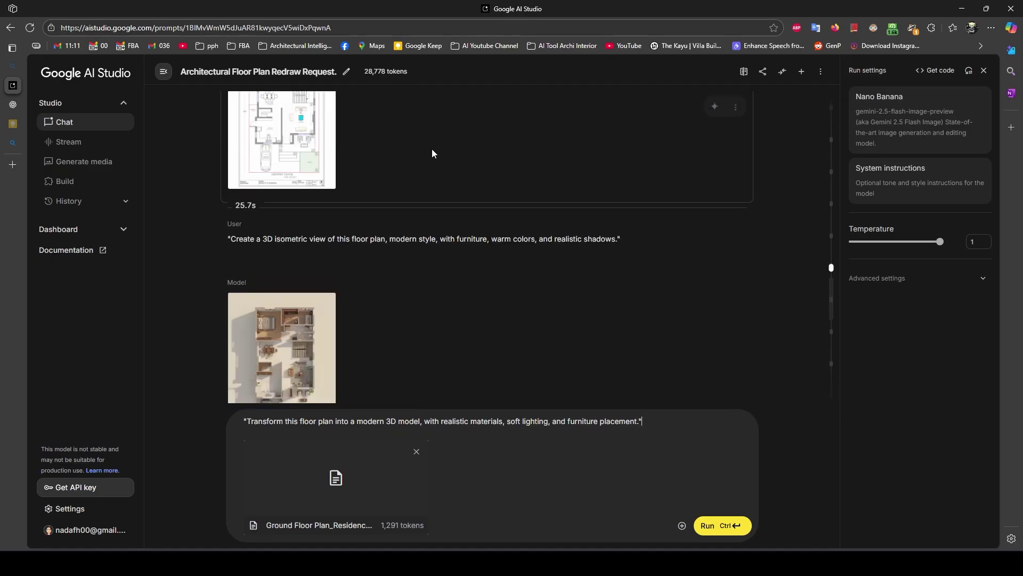
pyautogui.scroll(-2, 416, 142)
pyautogui.moveTo(226, 204); pyautogui.dragTo(679, 200)
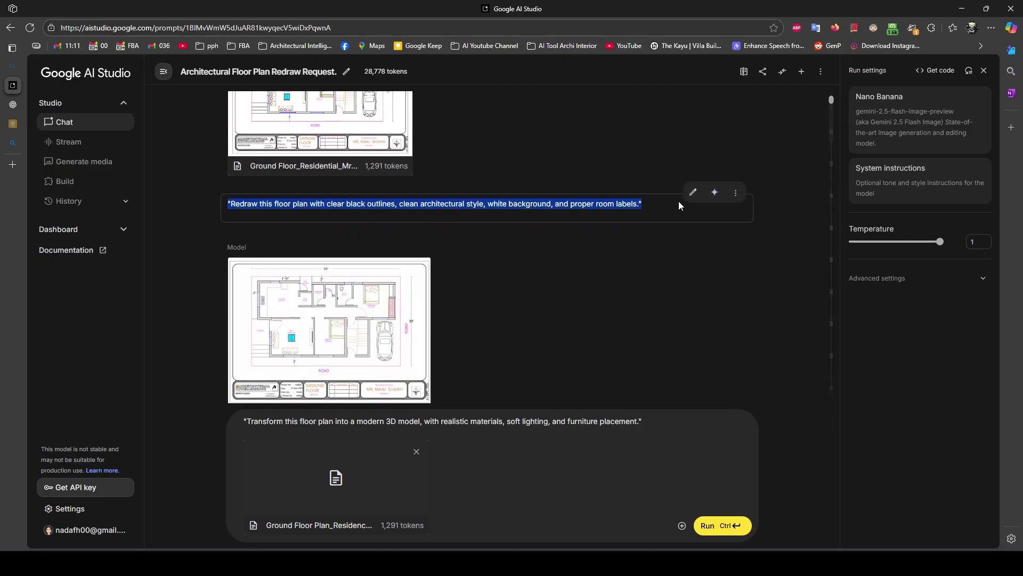
pyautogui.moveTo(649, 418); pyautogui.dragTo(160, 427)
pyautogui.click(195, 429)
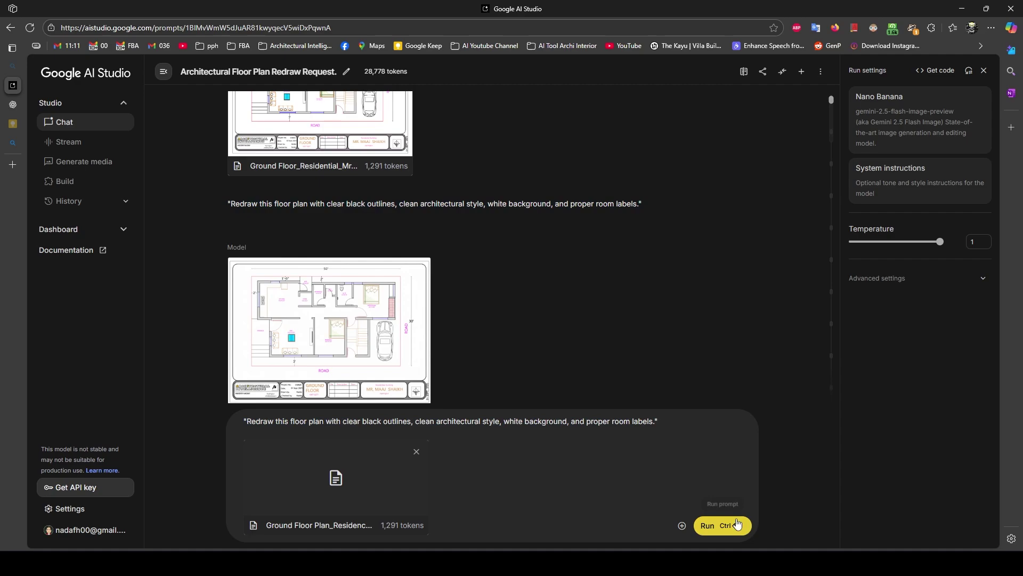
pyautogui.click(713, 521)
# Step: Open the earlier modern 3D model render full size
pyautogui.scroll(-5, 511, 347)
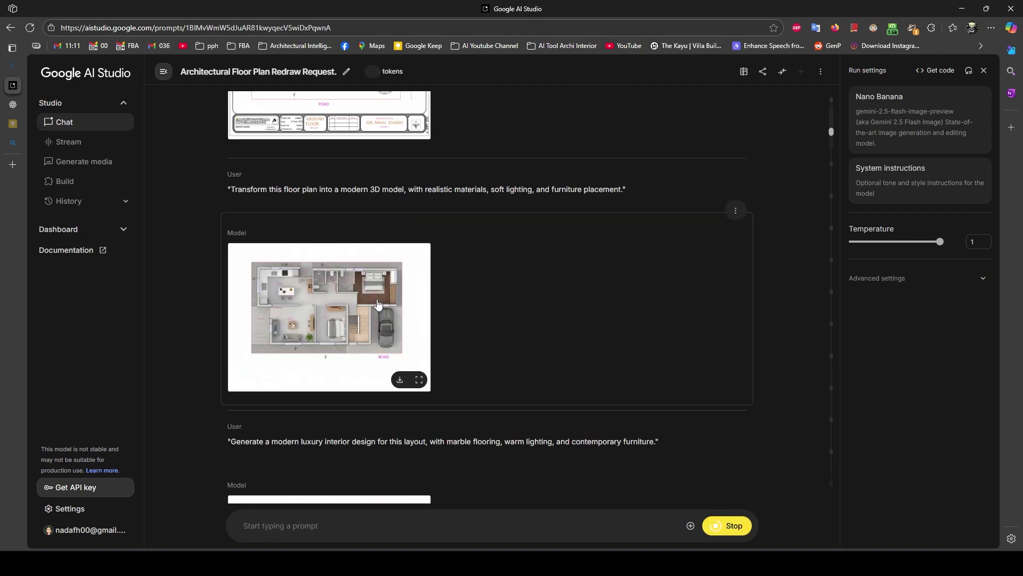
pyautogui.moveTo(226, 189); pyautogui.dragTo(647, 192)
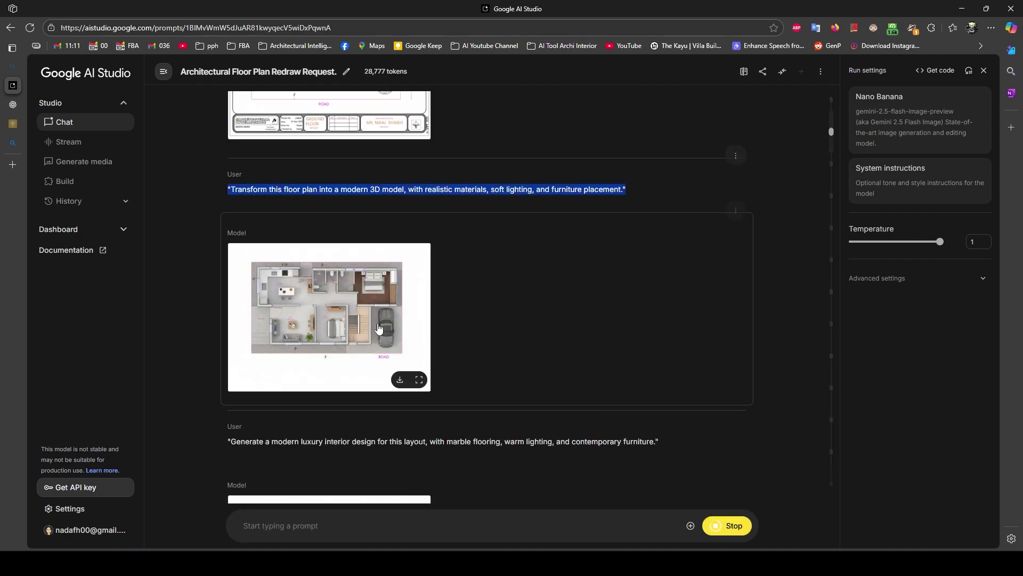
pyautogui.click(362, 325)
# Step: Review the branch's 3D model renders full size, zooming into the enlarged view
pyautogui.click(361, 325)
pyautogui.click(361, 325)
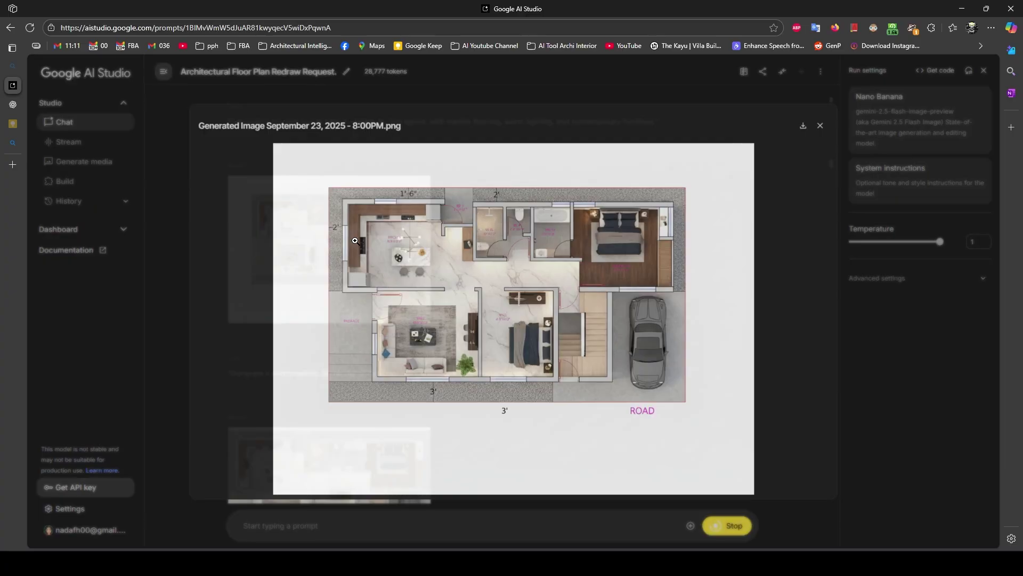
pyautogui.click(356, 245)
pyautogui.scroll(-6, 357, 245)
pyautogui.scroll(-15, 382, 391)
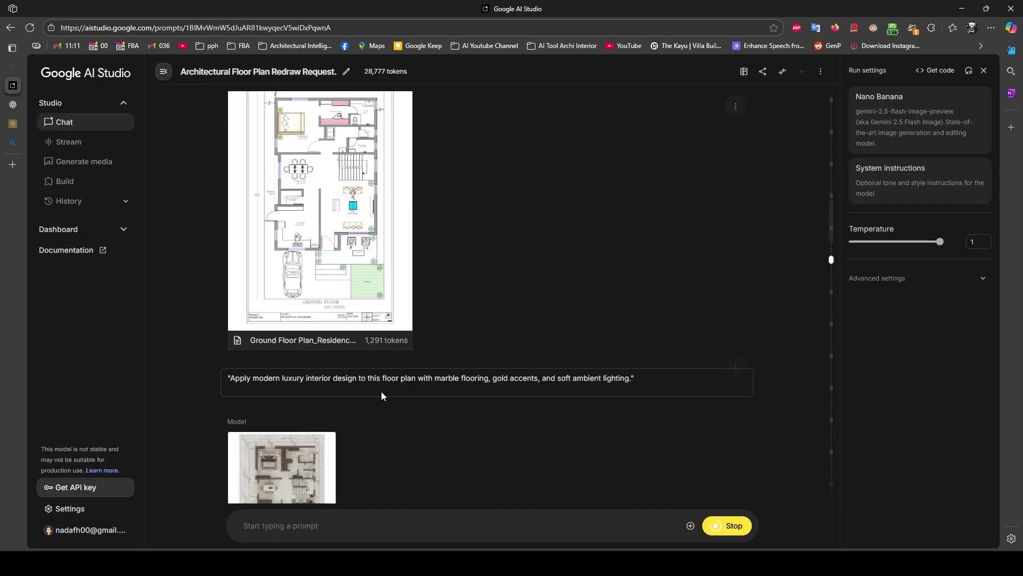
pyautogui.scroll(5, 397, 431)
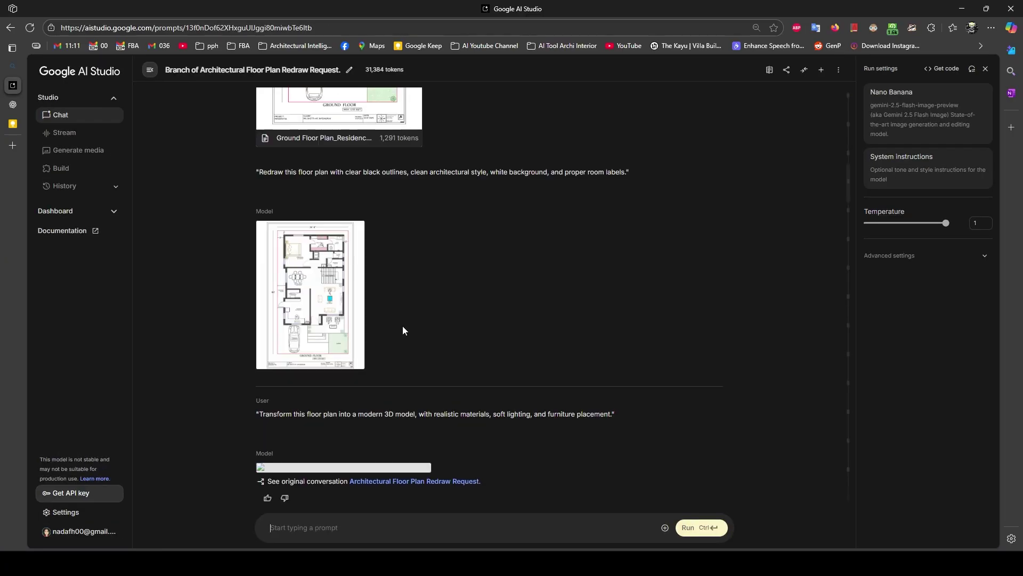
pyautogui.click(303, 383)
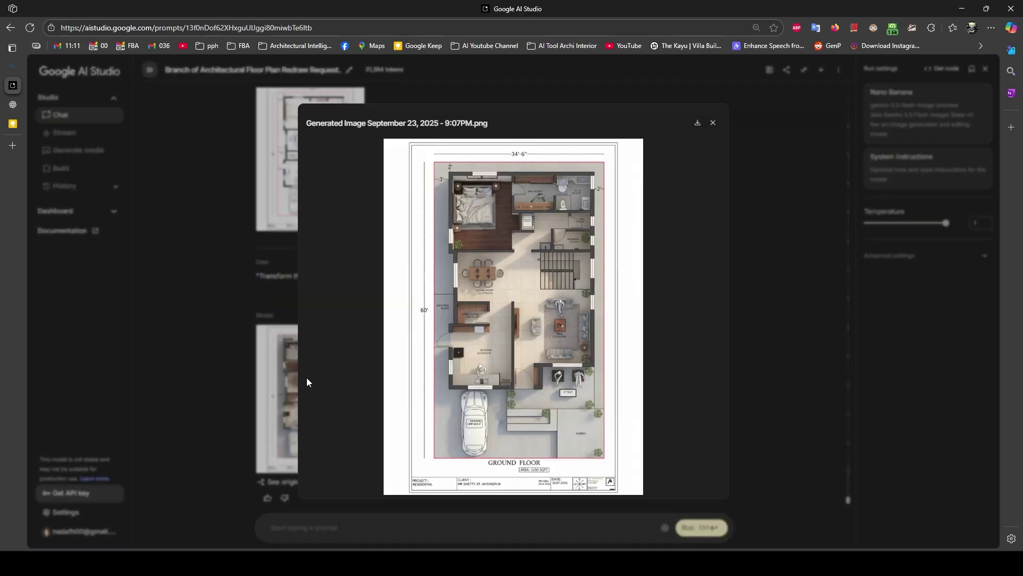
pyautogui.click(537, 261)
pyautogui.scroll(-2, 537, 262)
pyautogui.scroll(-2, 539, 262)
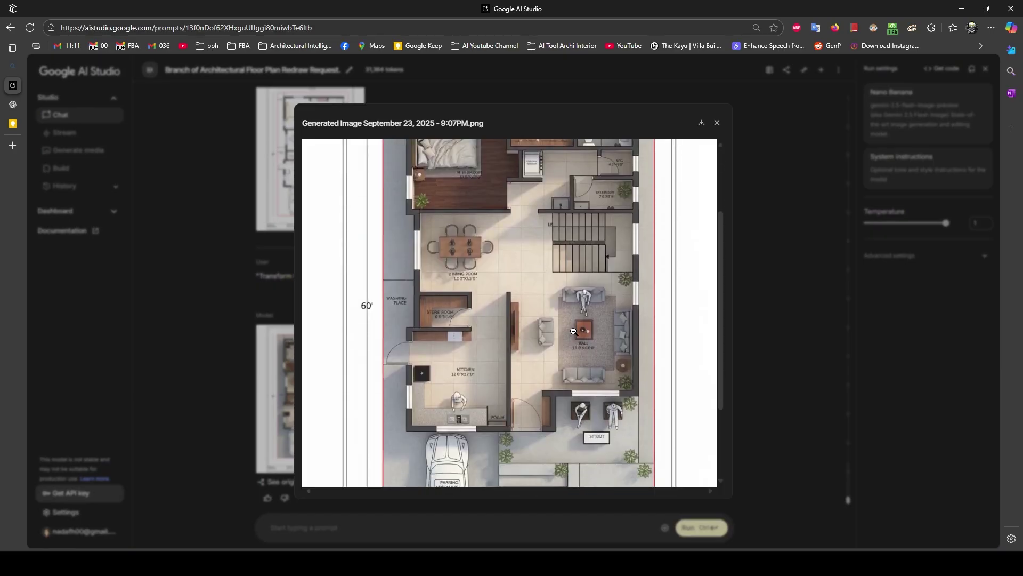
pyautogui.scroll(4, 543, 309)
pyautogui.press('Escape')
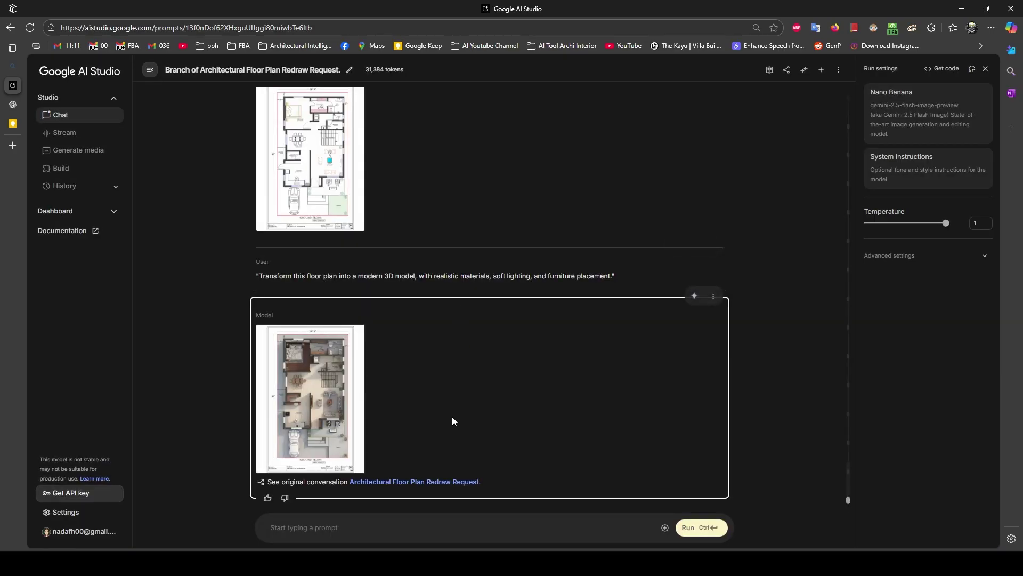
# Step: Keep Nano Banana as the model and view the latest floor plan render zoomed in
pyautogui.click(665, 527)
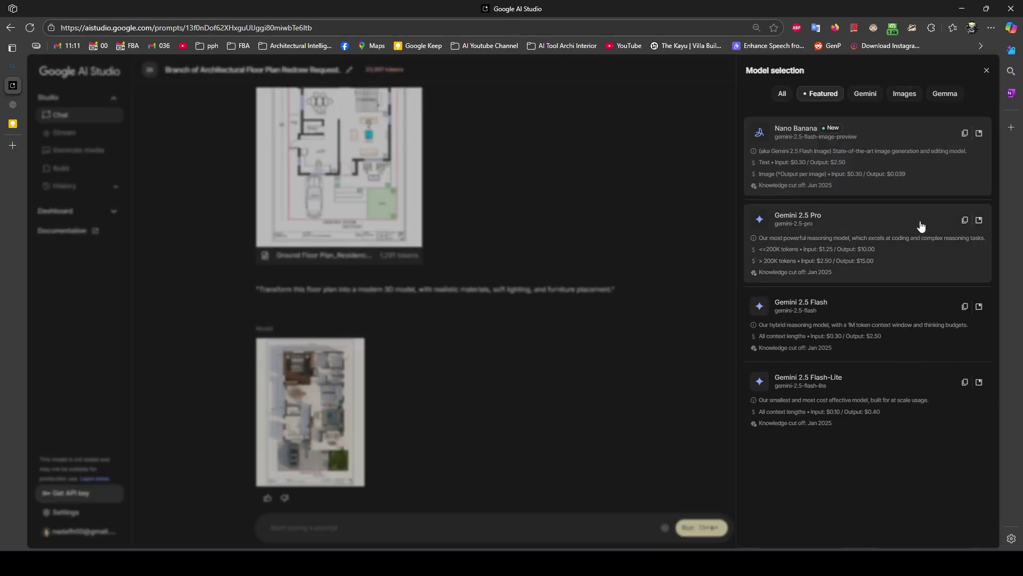
pyautogui.click(426, 314)
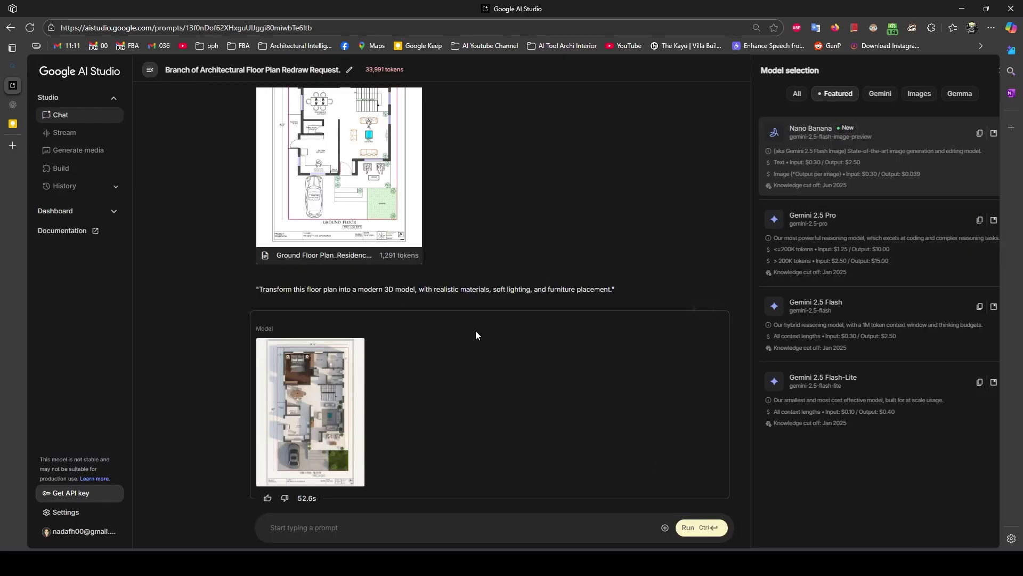
pyautogui.click(336, 409)
pyautogui.click(535, 228)
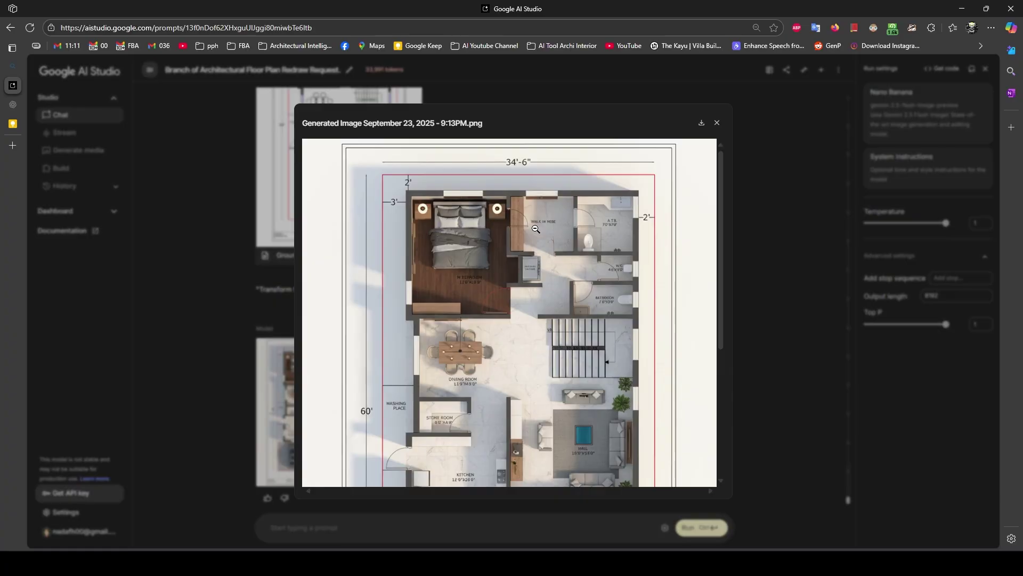
pyautogui.scroll(-1, 535, 237)
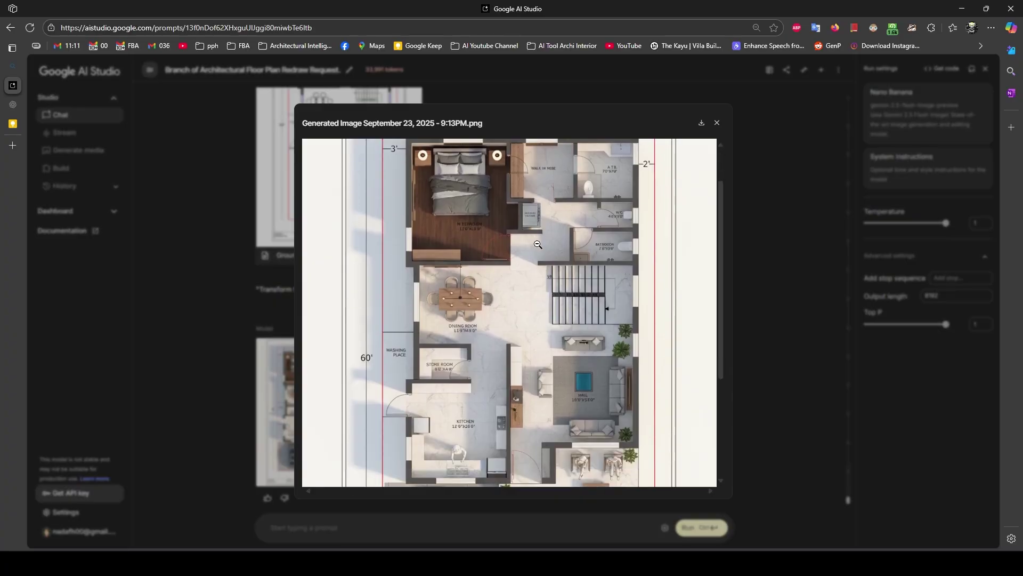
pyautogui.scroll(-1, 501, 337)
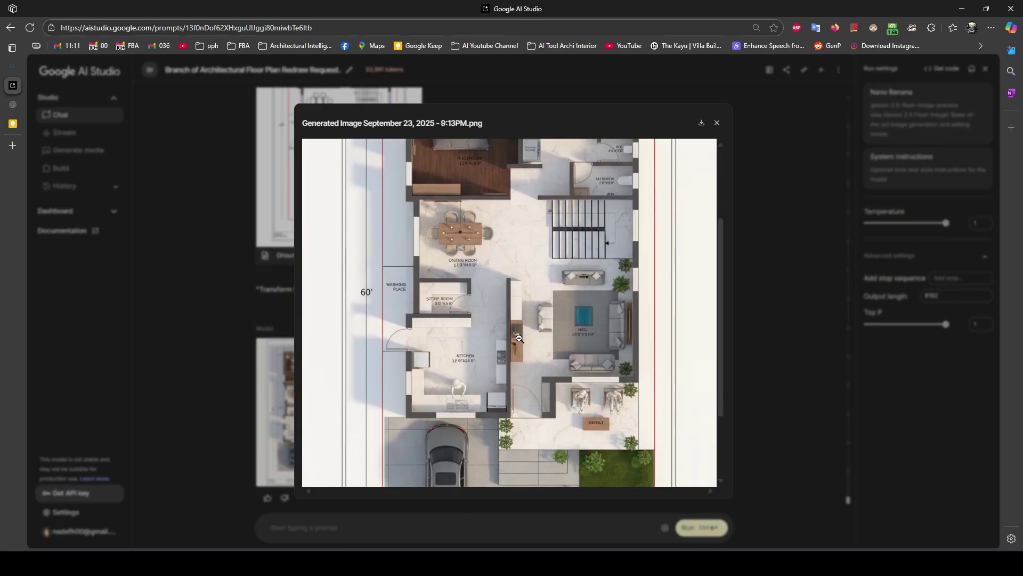
pyautogui.scroll(-2, 519, 338)
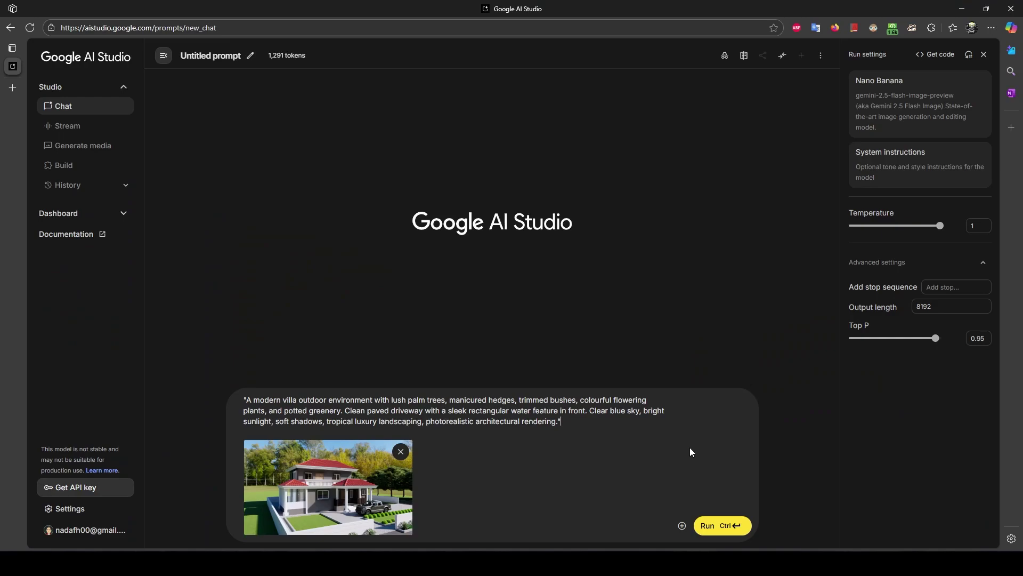
# Step: Run the tropical villa prompt with the house photo
pyautogui.moveTo(244, 397); pyautogui.dragTo(569, 432)
pyautogui.click(569, 432)
pyautogui.click(701, 525)
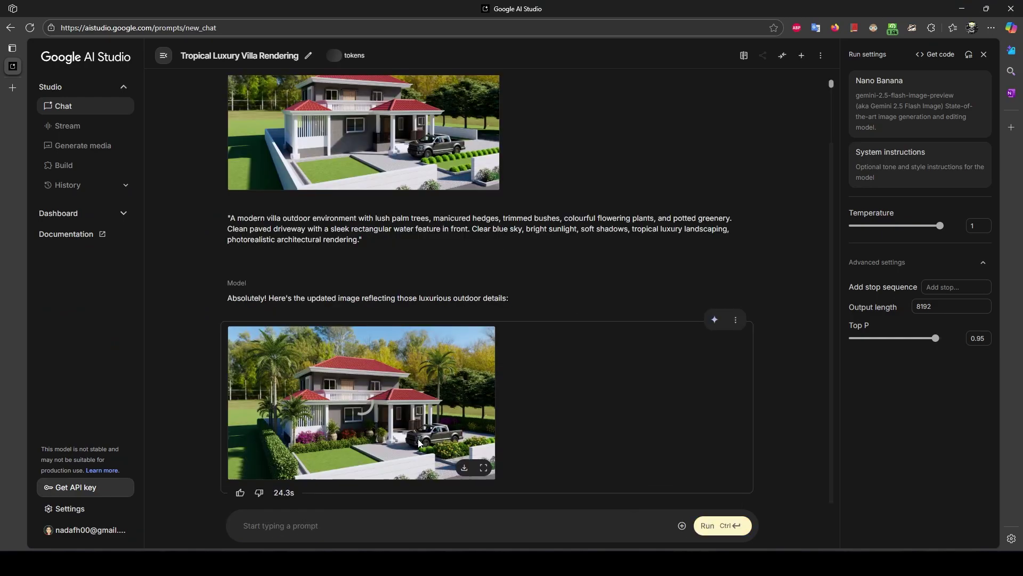
# Step: Inspect the generated villa render full size, zooming in and out, then open the interior render
pyautogui.click(419, 443)
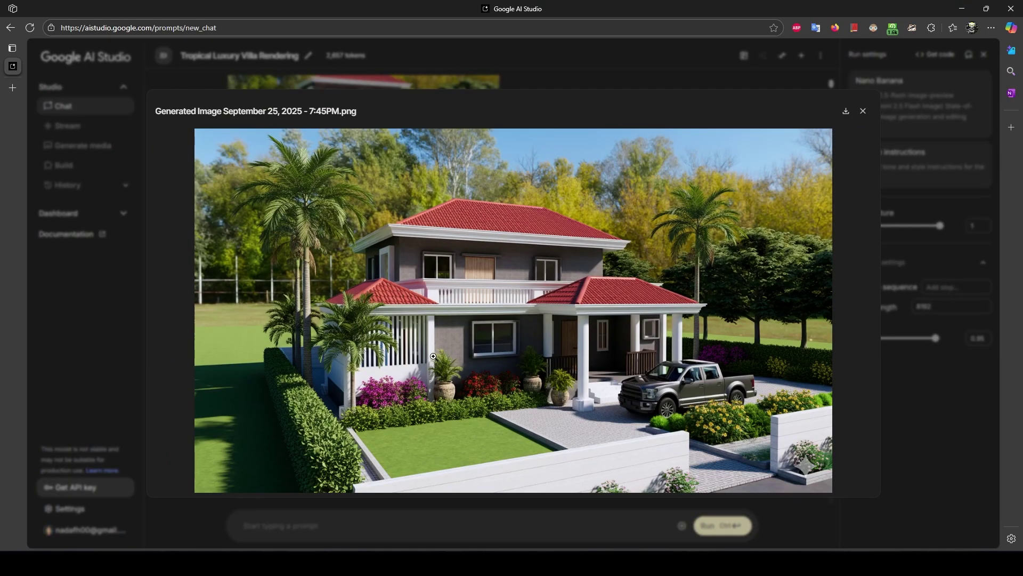
pyautogui.click(433, 355)
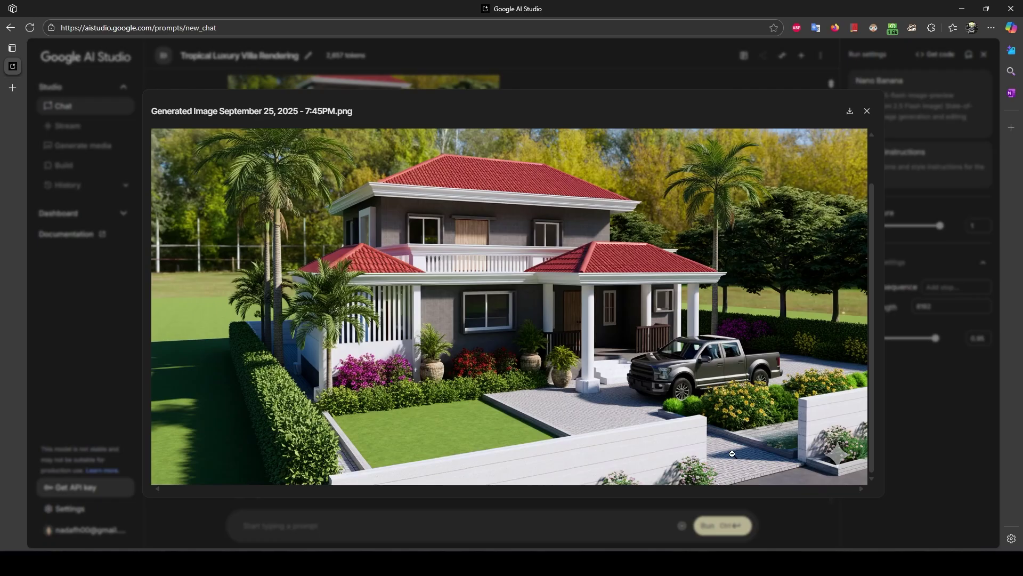
pyautogui.click(476, 419)
pyautogui.click(476, 419)
pyautogui.click(476, 419)
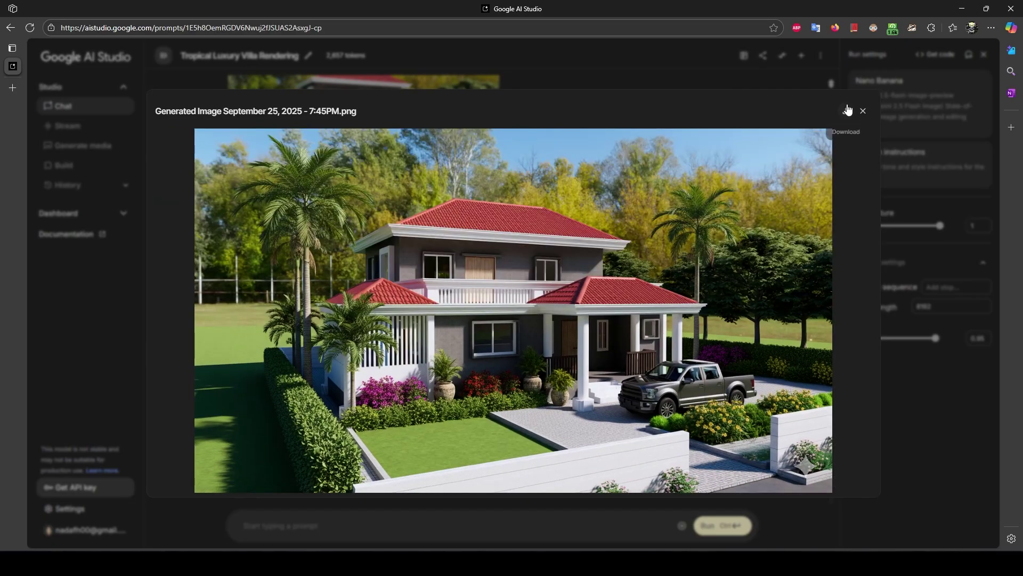
pyautogui.click(867, 111)
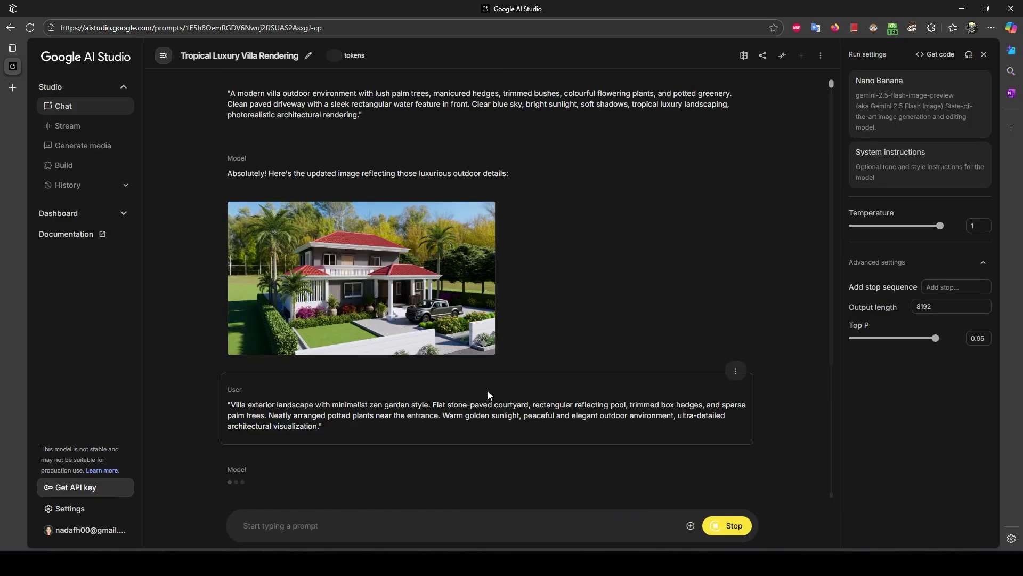
pyautogui.click(488, 322)
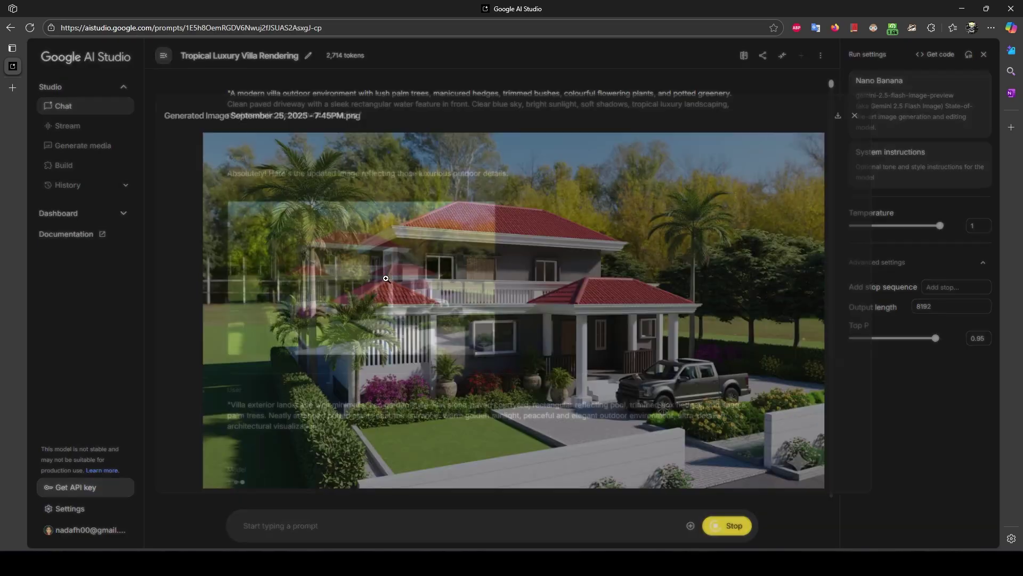
pyautogui.press('Escape')
pyautogui.click(493, 319)
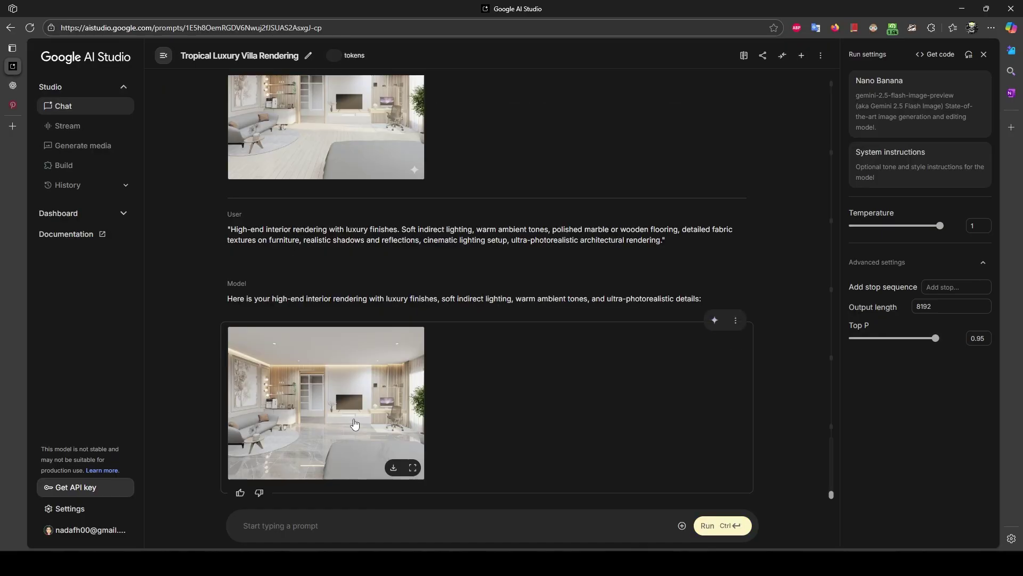
pyautogui.click(354, 422)
# Step: Zoom into the luxury interior render, then close it
pyautogui.click(548, 418)
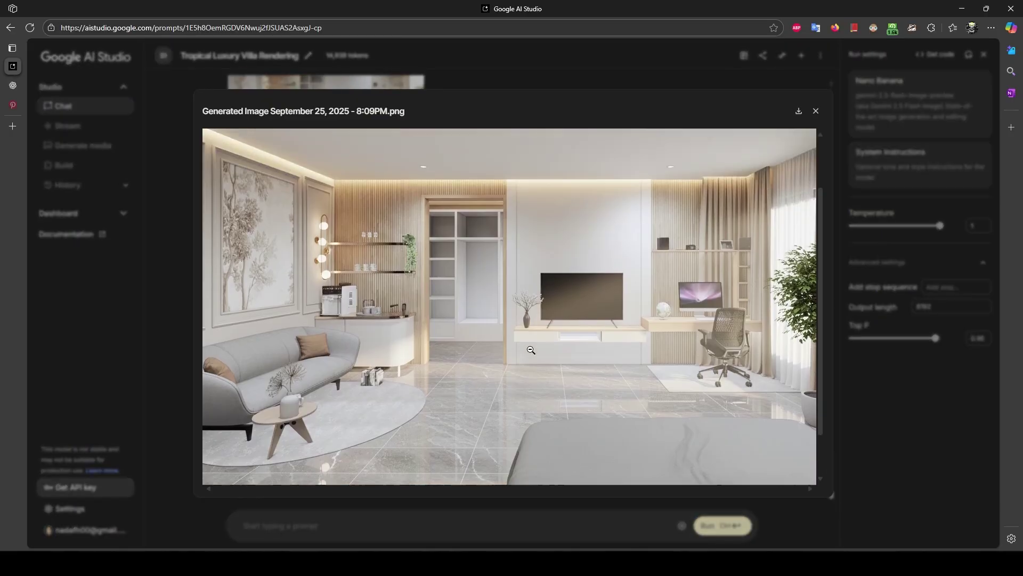
pyautogui.press('Escape')
pyautogui.click(373, 437)
pyautogui.press('Escape')
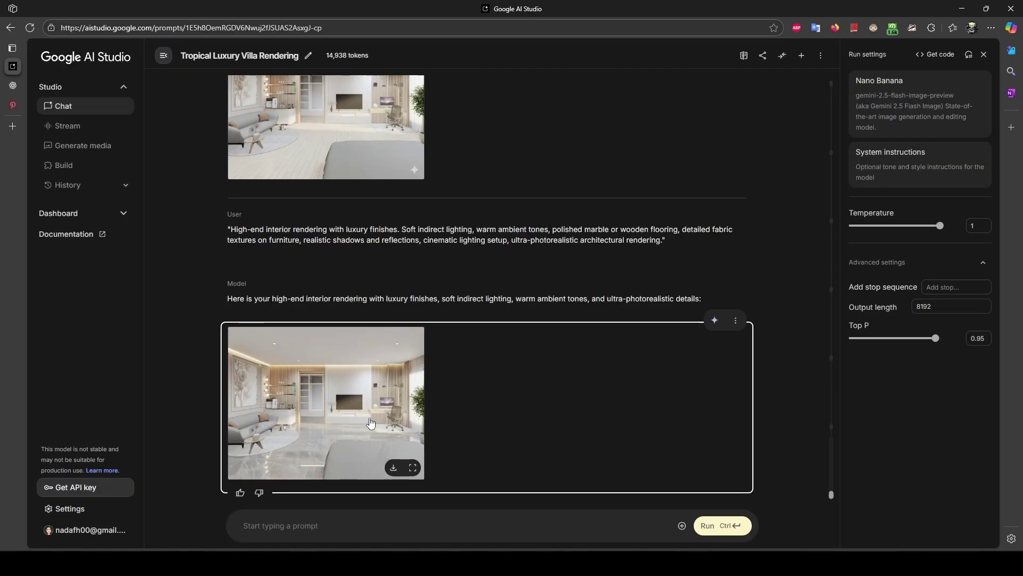
pyautogui.scroll(3, 373, 267)
pyautogui.scroll(-3, 373, 267)
# Step: Run a new prompt joining the earlier prompt's opening and cinematic lighting phrases with a comma
pyautogui.moveTo(230, 224); pyautogui.dragTo(399, 229)
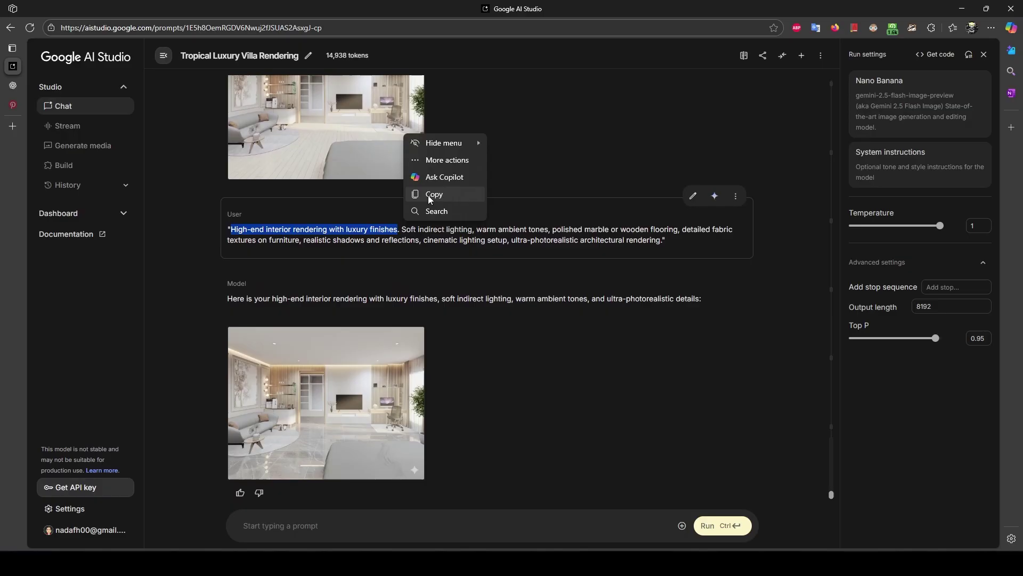
pyautogui.click(429, 194)
pyautogui.click(349, 515)
pyautogui.write('High-end interior rendering with luxury finishes')
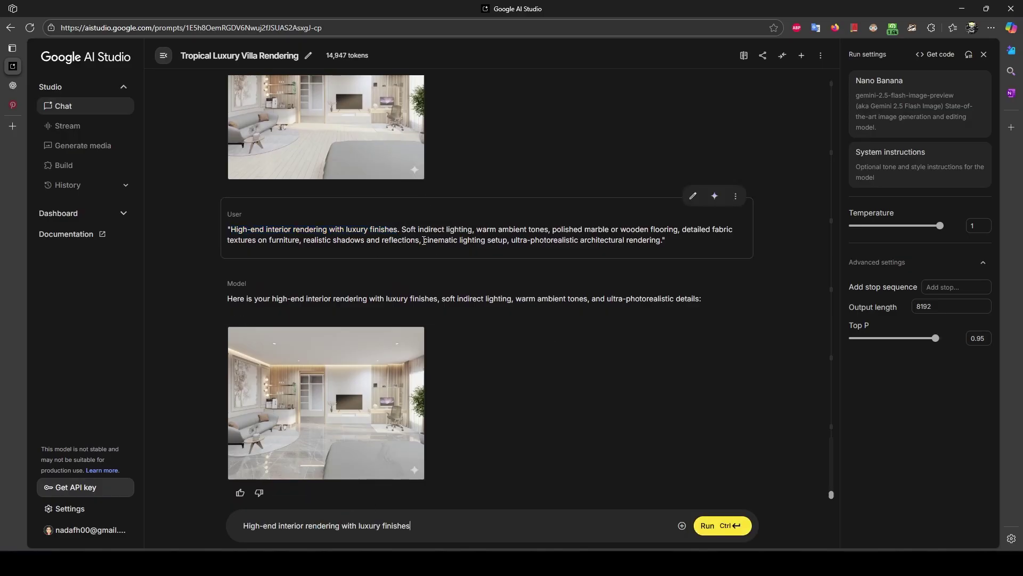
pyautogui.moveTo(424, 240); pyautogui.dragTo(665, 240)
pyautogui.hotkey('ctrl', 'c')
pyautogui.click(448, 525)
pyautogui.write(',')
pyautogui.hotkey('ctrl', 'v')
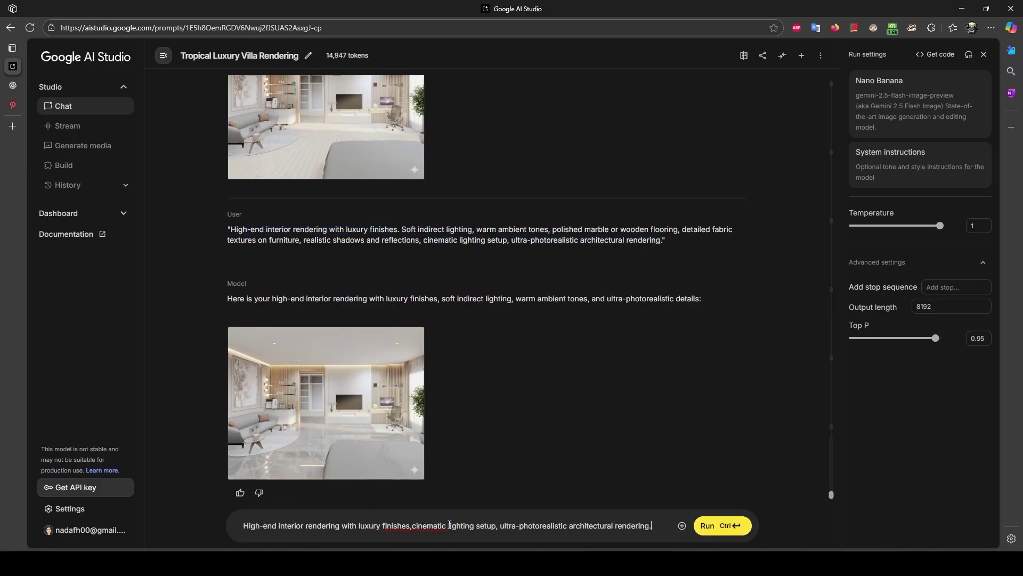
pyautogui.click(714, 525)
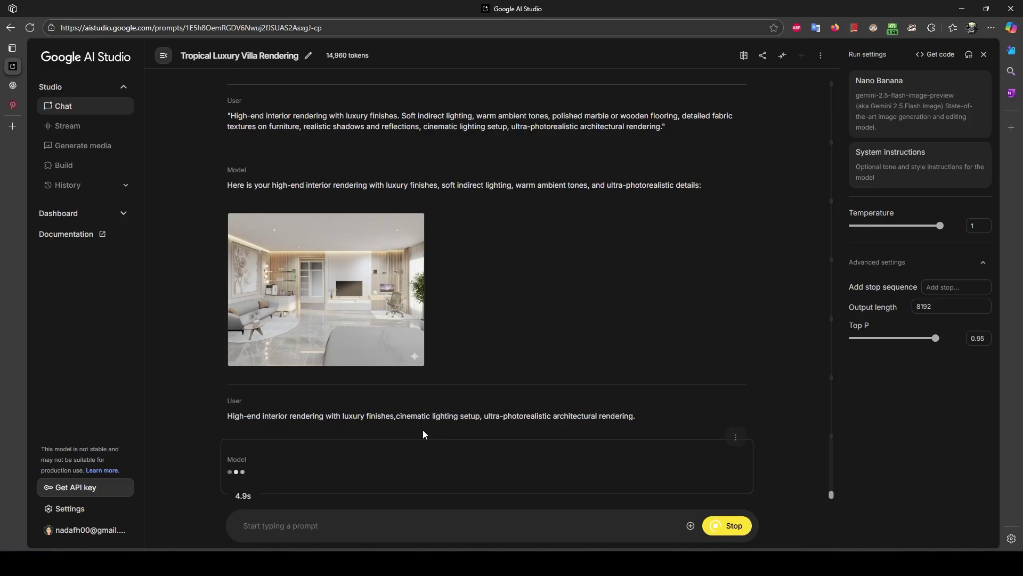
# Step: Reopen the earlier interior render full size and zoom in
pyautogui.click(373, 319)
pyautogui.click(673, 402)
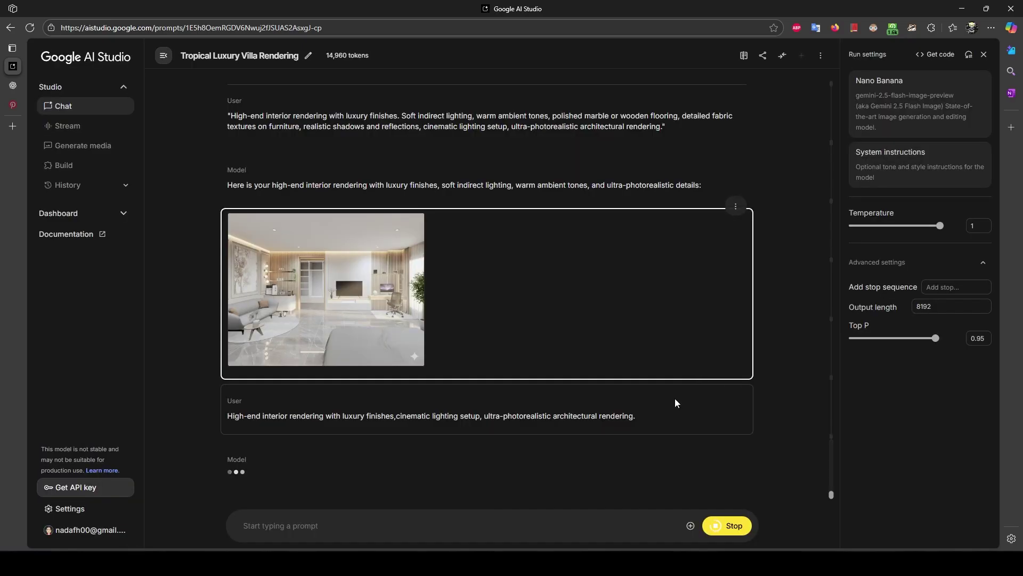
pyautogui.click(376, 351)
pyautogui.click(434, 433)
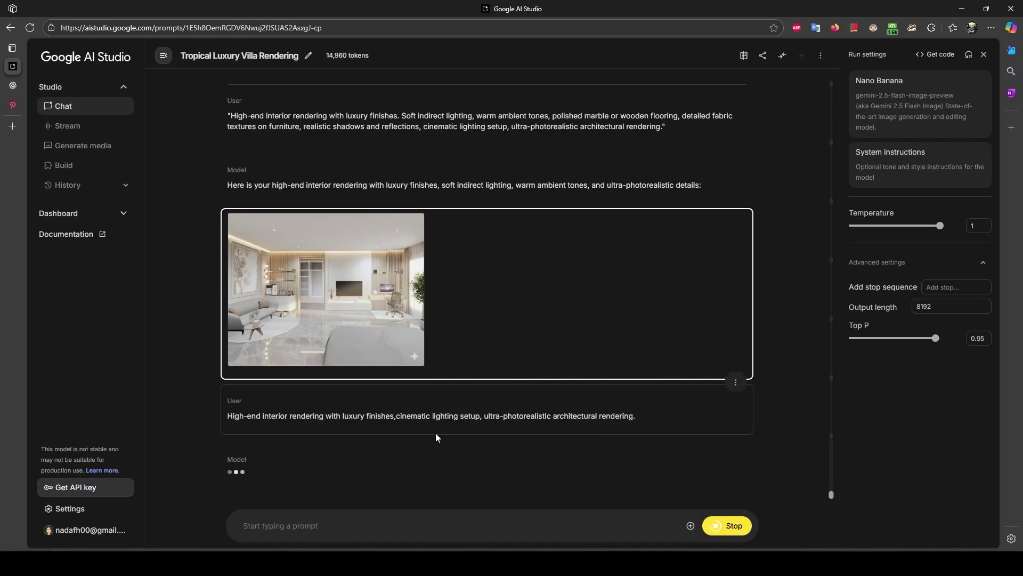
# Step: Compare the reference images in the ChatGPT chat, then zoom into the new interior render
pyautogui.click(16, 86)
pyautogui.click(621, 155)
pyautogui.click(675, 181)
pyautogui.click(617, 284)
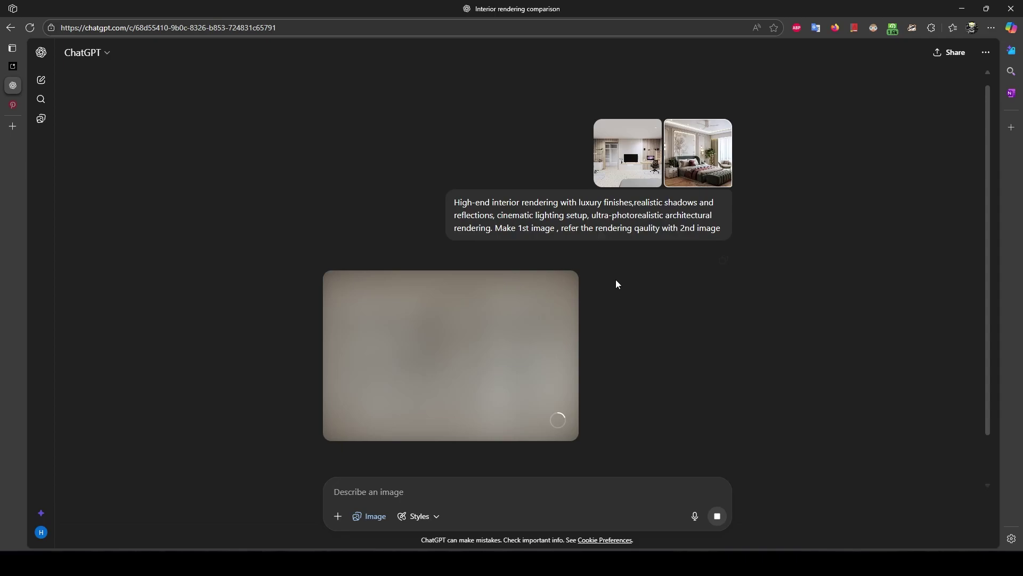
pyautogui.click(13, 66)
pyautogui.click(341, 288)
pyautogui.click(387, 255)
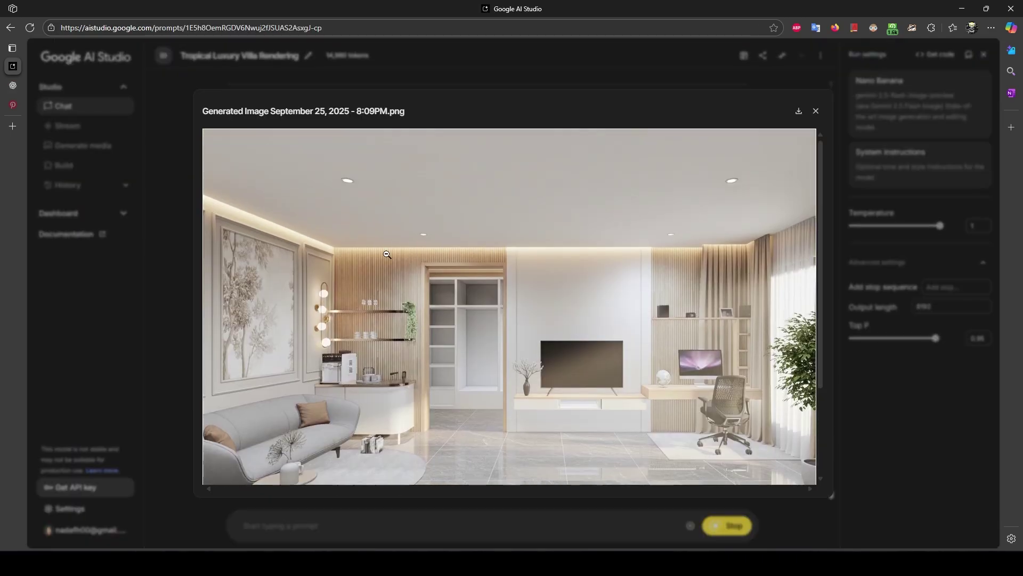
# Step: Close the full-size interior render viewer
pyautogui.click(387, 254)
pyautogui.press('Escape')
pyautogui.click(341, 288)
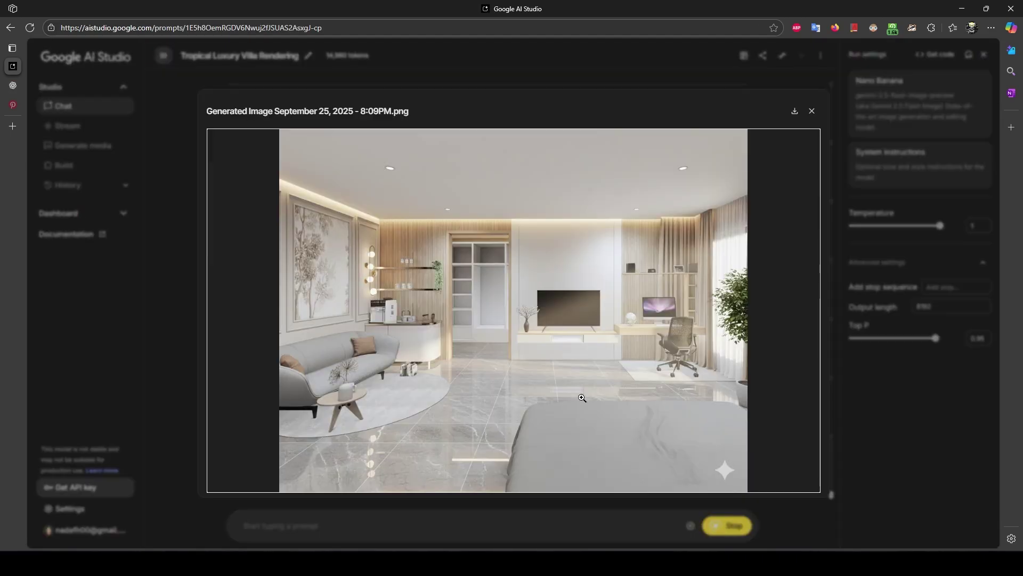
pyautogui.press('Escape')
# Step: Fix the joined word to 'entrance, peaceful' and send the villa edit prompt with the photo
pyautogui.scroll(-10, 582, 397)
pyautogui.rightClick(389, 421)
pyautogui.click(418, 464)
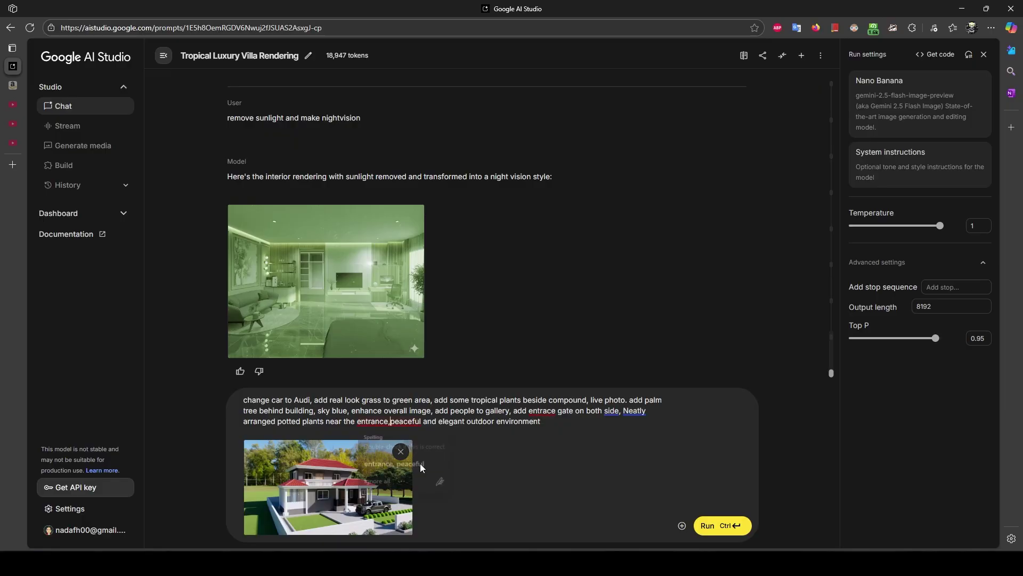
pyautogui.click(711, 526)
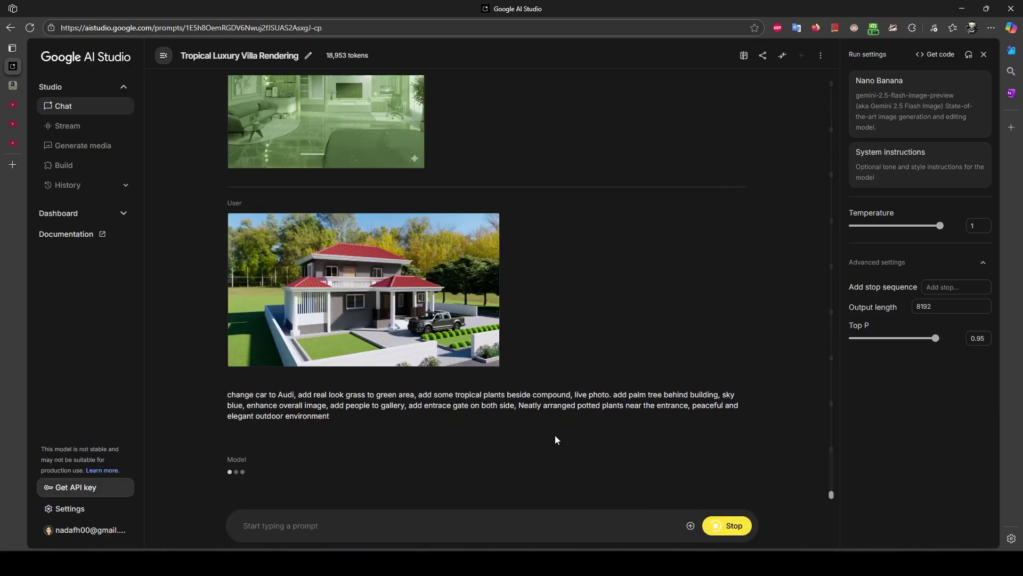
# Step: Open the new villa render full size and zoom in and out to inspect detail
pyautogui.click(347, 411)
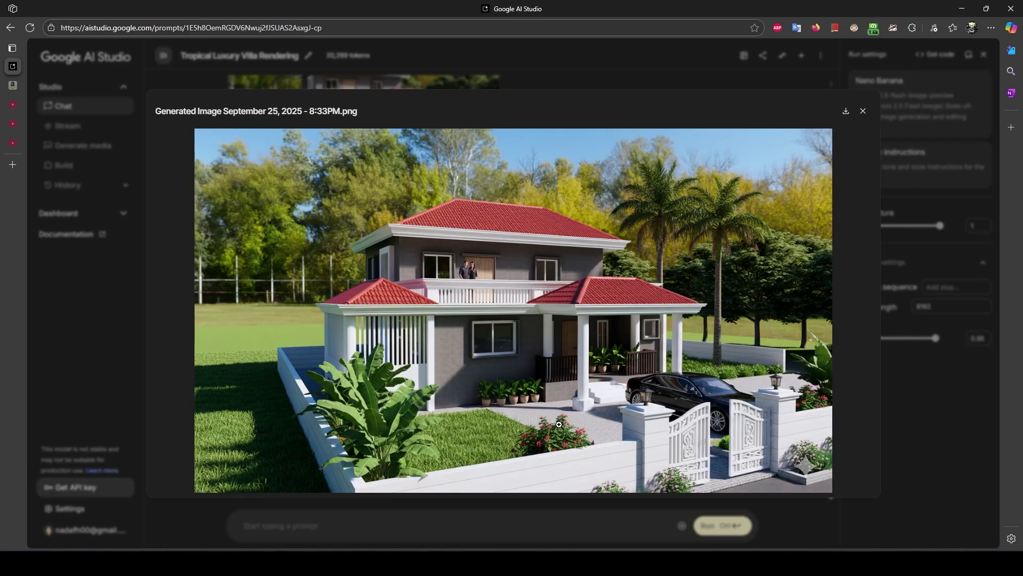
pyautogui.click(610, 436)
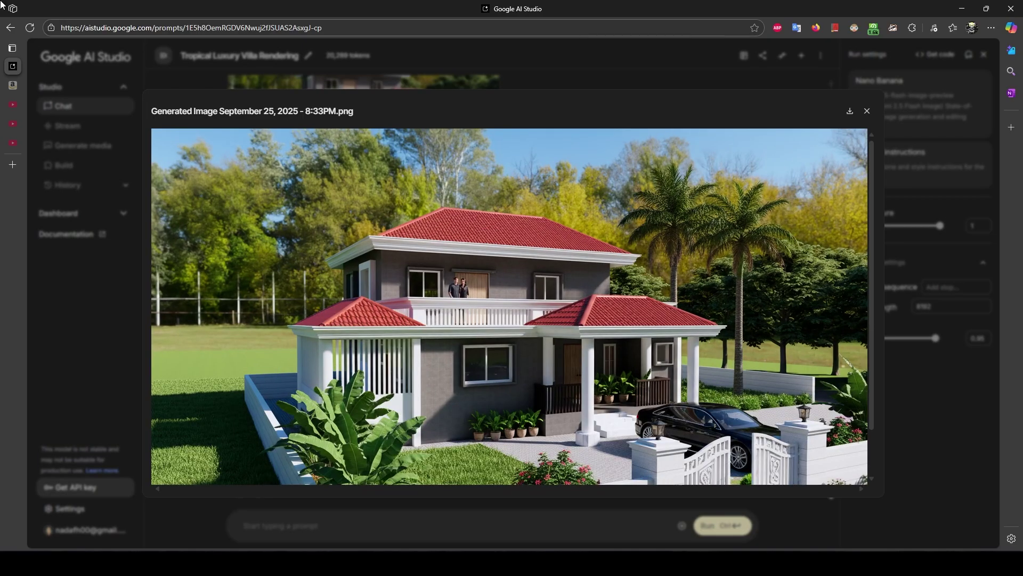
pyautogui.scroll(-1, 450, 425)
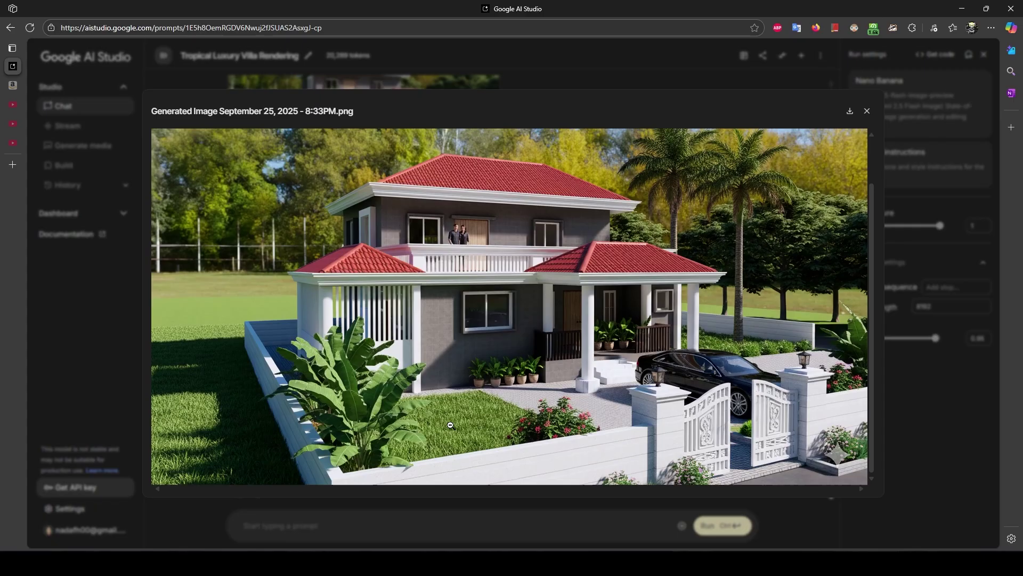
pyautogui.scroll(1, 550, 398)
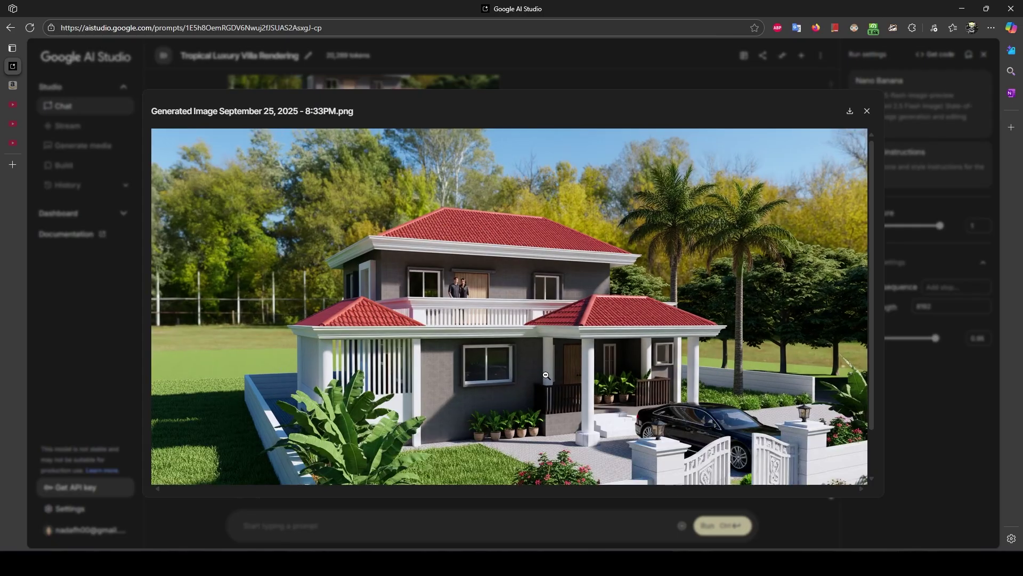
pyautogui.scroll(-1, 550, 397)
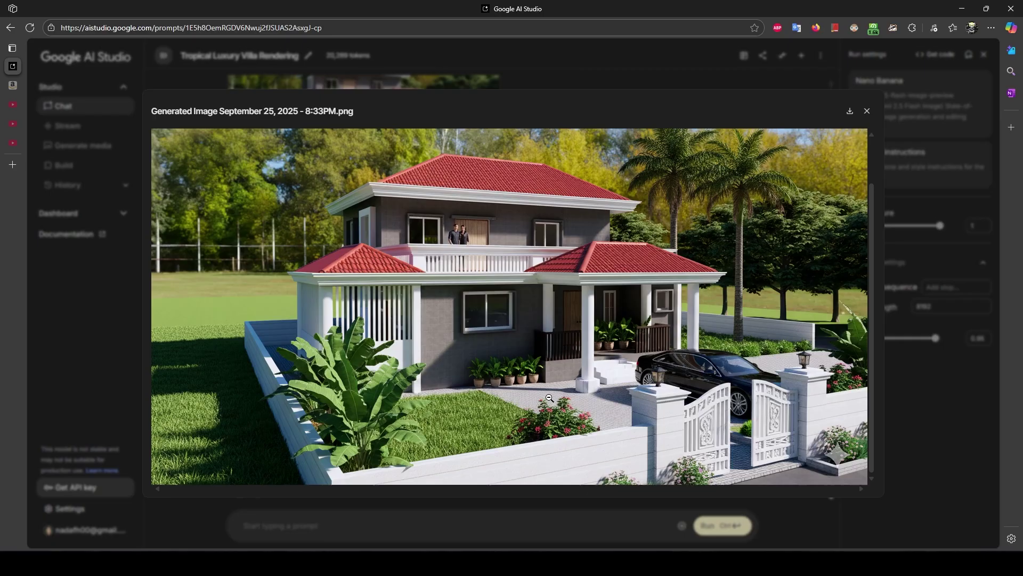
pyautogui.click(582, 438)
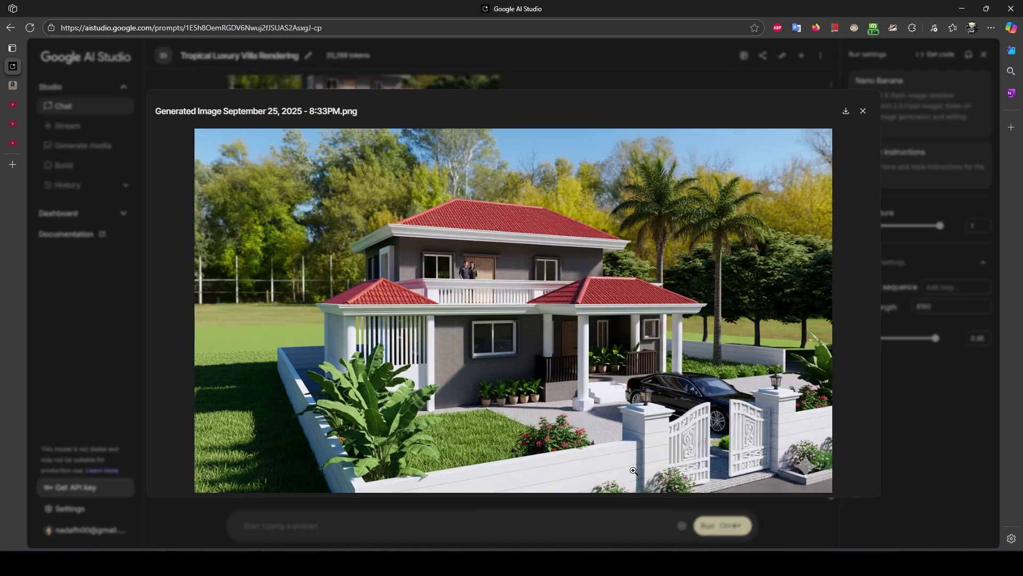
pyautogui.click(633, 470)
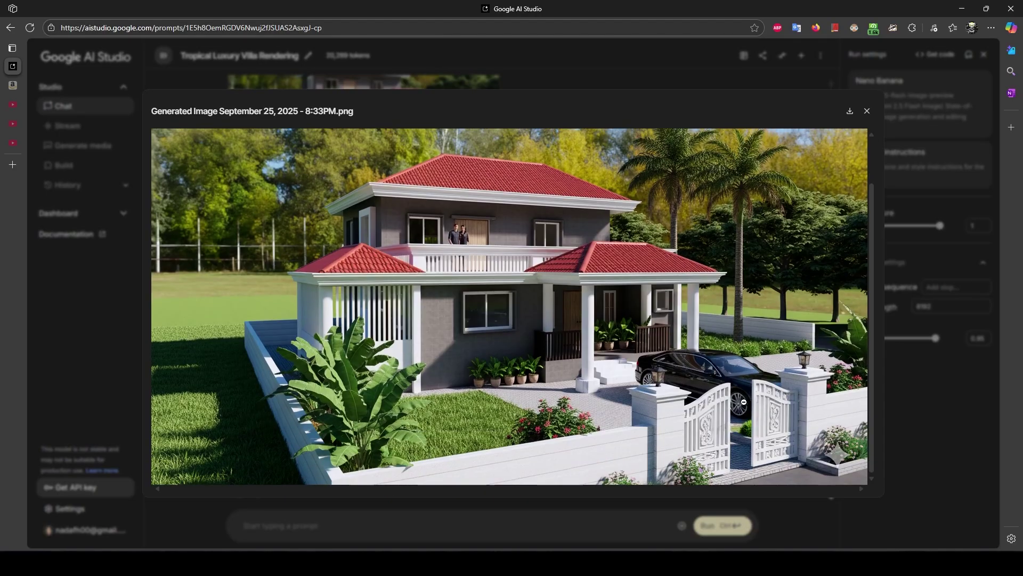
pyautogui.click(670, 414)
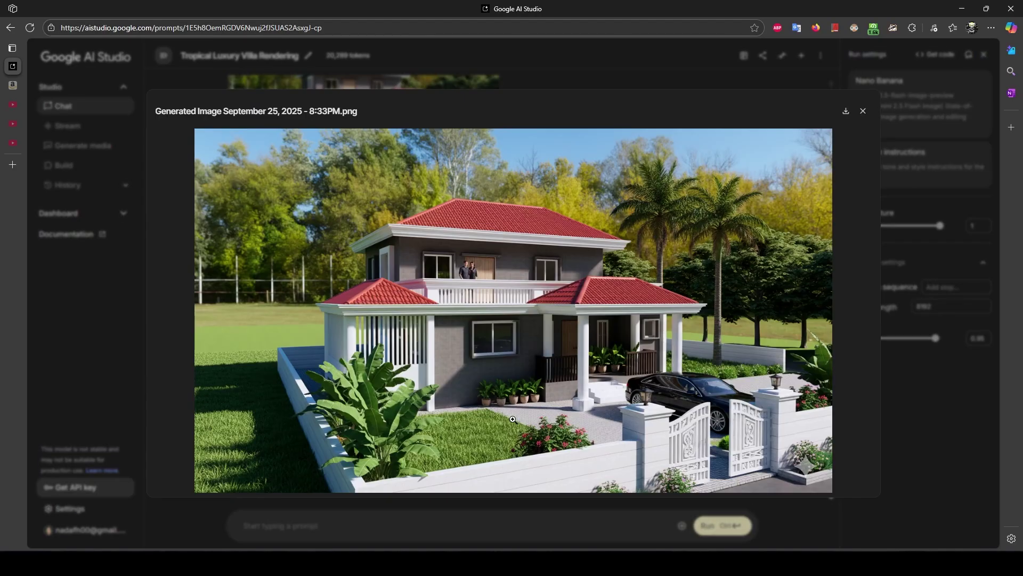
pyautogui.click(680, 424)
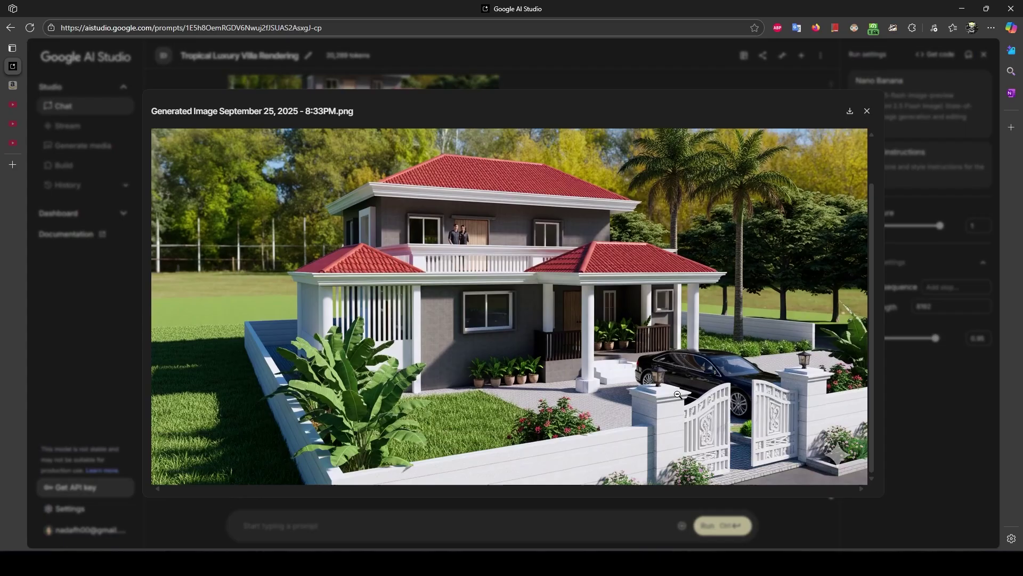
# Step: Paste the city-background prompt and extend it with road, street lights, cars, people and modern buildings
pyautogui.click(675, 429)
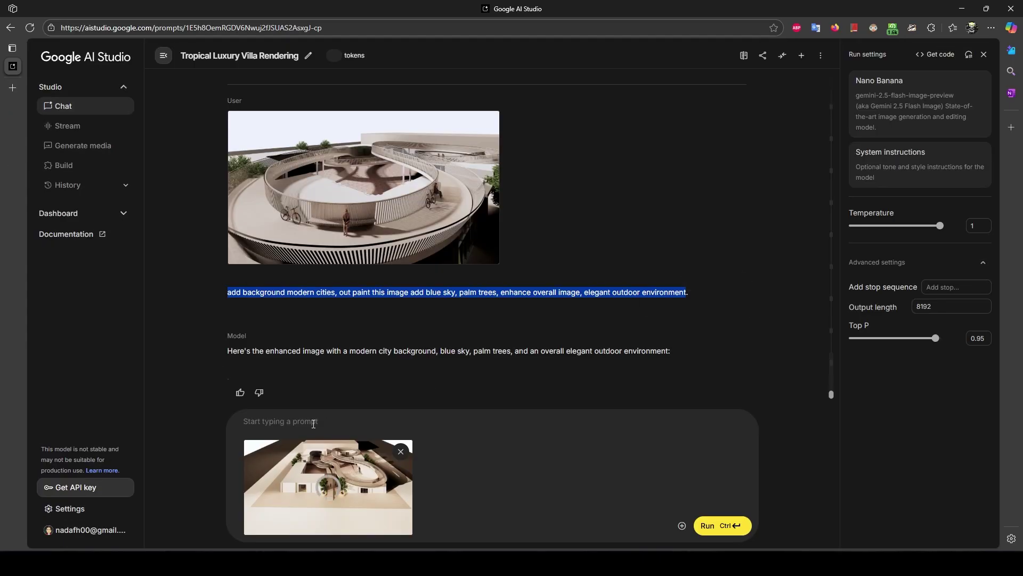
pyautogui.click(313, 423)
pyautogui.write('add background modern cities, out paint this image add blue sky, palm trees, enhance overall image, elegant outdoor environment')
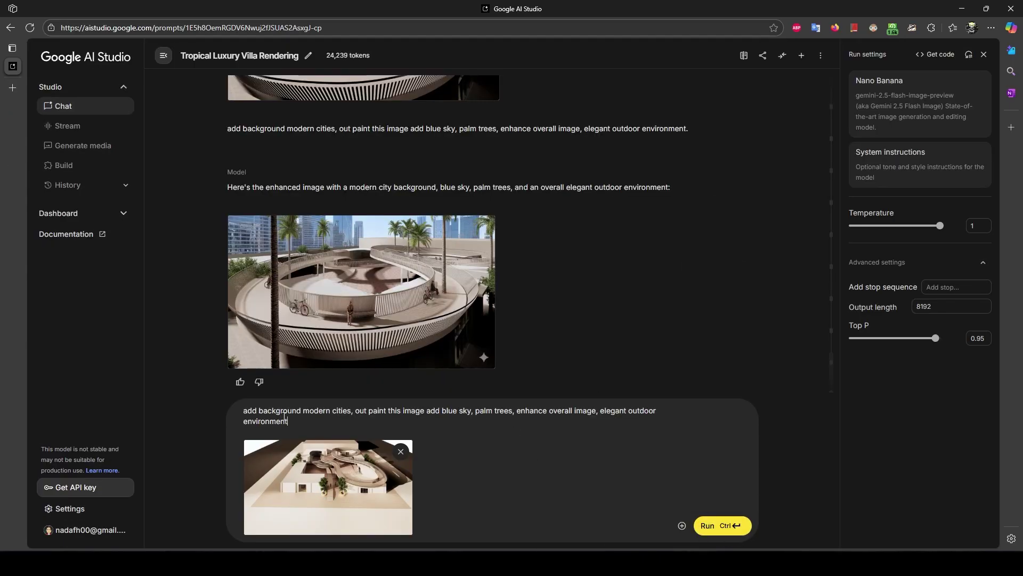
pyautogui.write('entrance modern road, street light,')
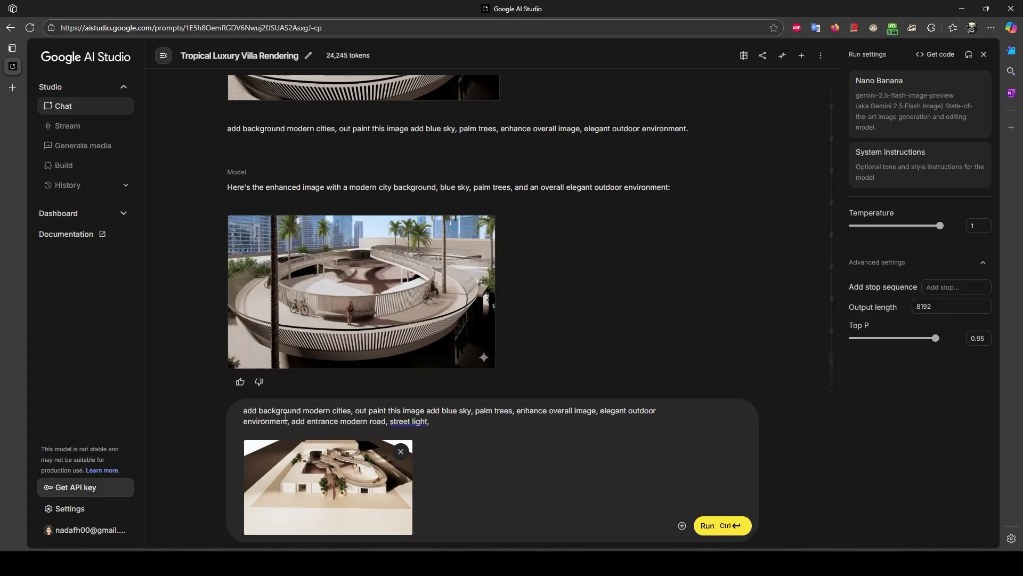
pyautogui.write(' add cars ')
pyautogui.write(' add peio')
pyautogui.write('ople ')
pyautogui.write('roaming around')
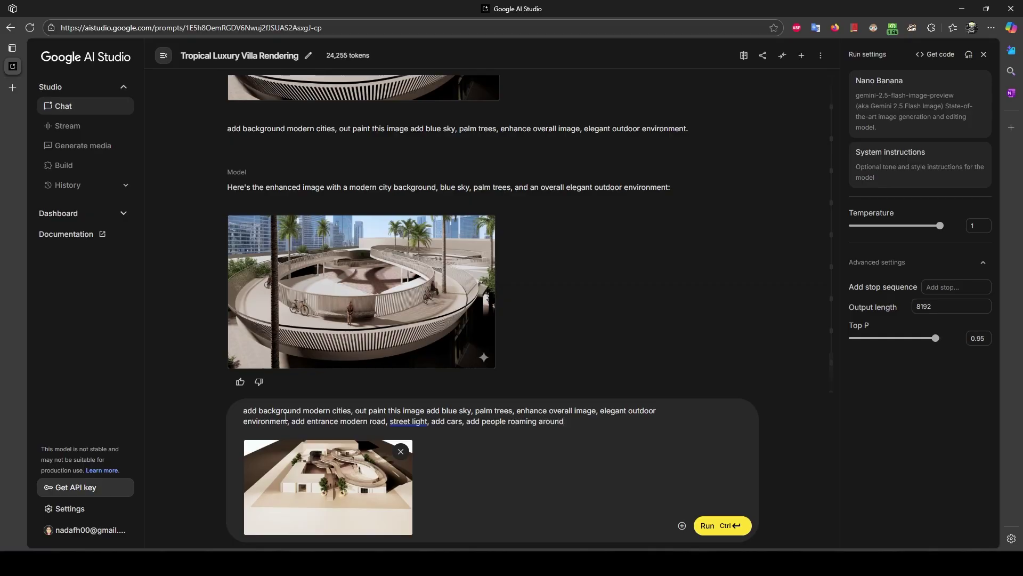
pyautogui.press('BackSpace')
pyautogui.press('BackSpace')
pyautogui.press('BackSpace')
pyautogui.press('BackSpace')
pyautogui.press('BackSpace')
pyautogui.press('BackSpace')
pyautogui.write('on path, add surounding road, path')
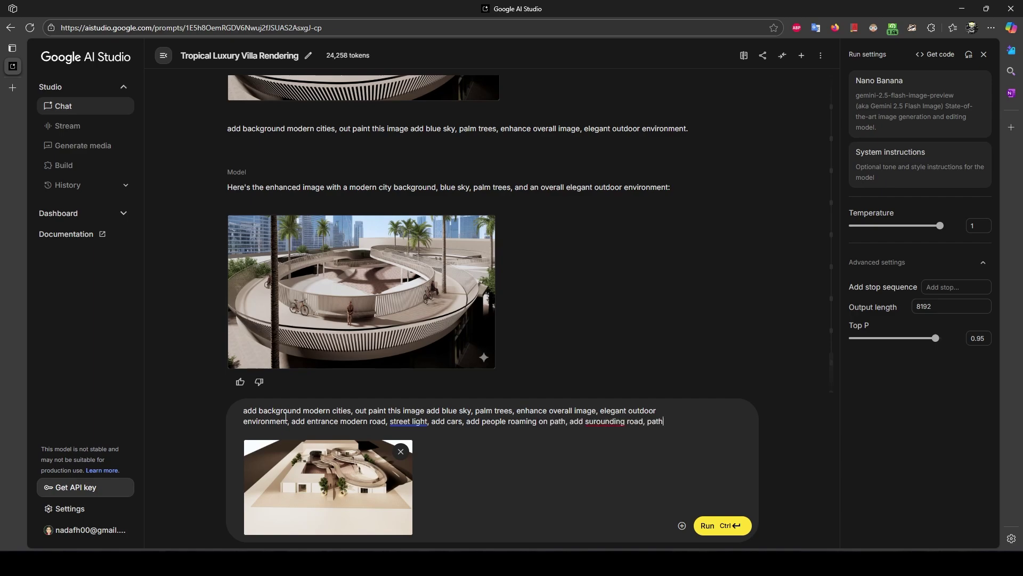
pyautogui.write(', add b')
pyautogui.press('BackSpace')
pyautogui.write('modern bui')
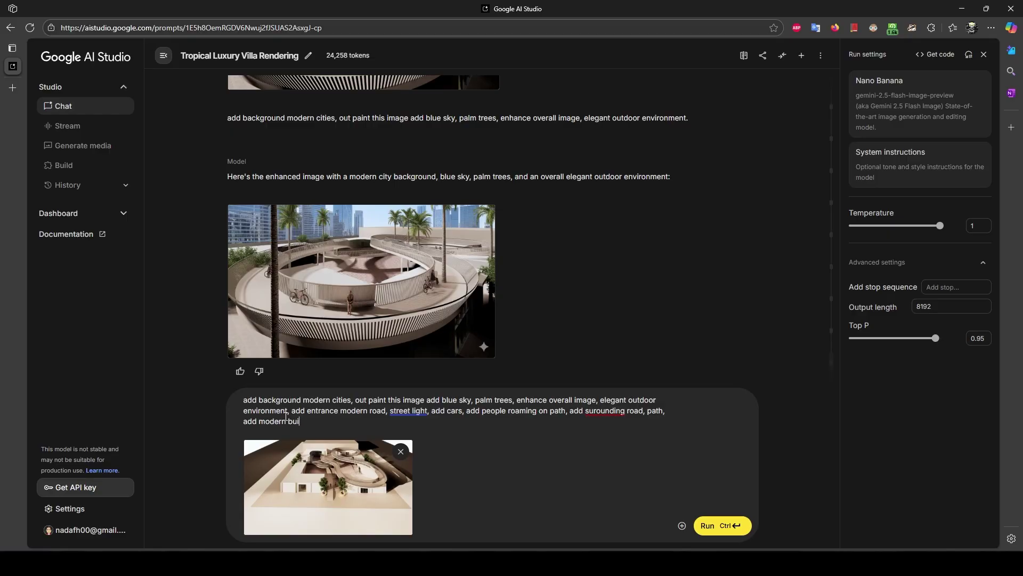
pyautogui.write('lding beside,')
# Step: Correct 'surounding' to 'surrounding' and 'beside' to 'besides', then add 'make crowds'
pyautogui.click(605, 411)
pyautogui.click(613, 451)
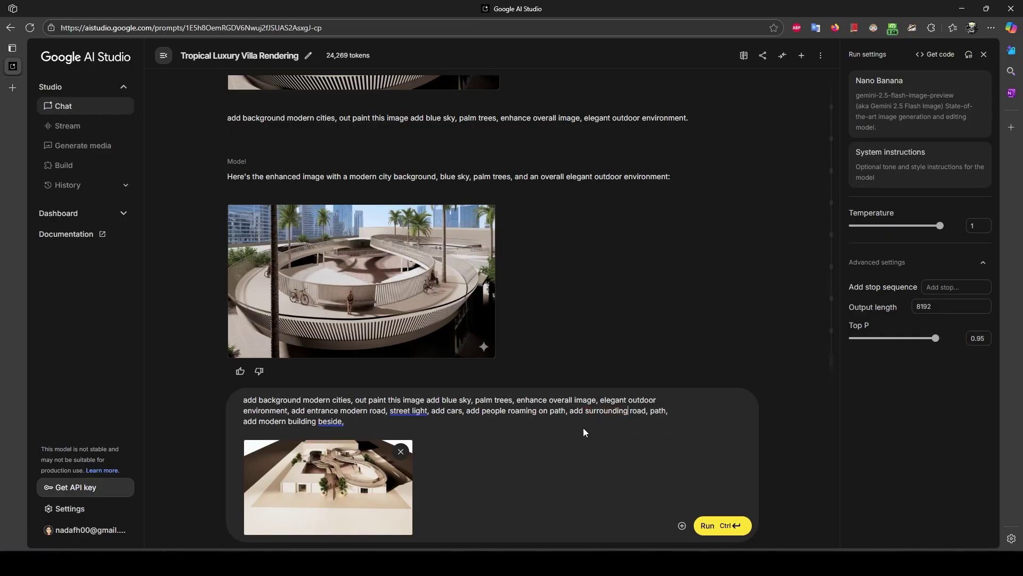
pyautogui.click(330, 422)
pyautogui.click(336, 452)
pyautogui.write('make crowds,')
# Step: Append the copied outdoor environment phrase and 'evening street lights', correcting 'legant' to 'elegant'
pyautogui.moveTo(588, 118); pyautogui.dragTo(689, 118)
pyautogui.hotkey('ctrl', 'c')
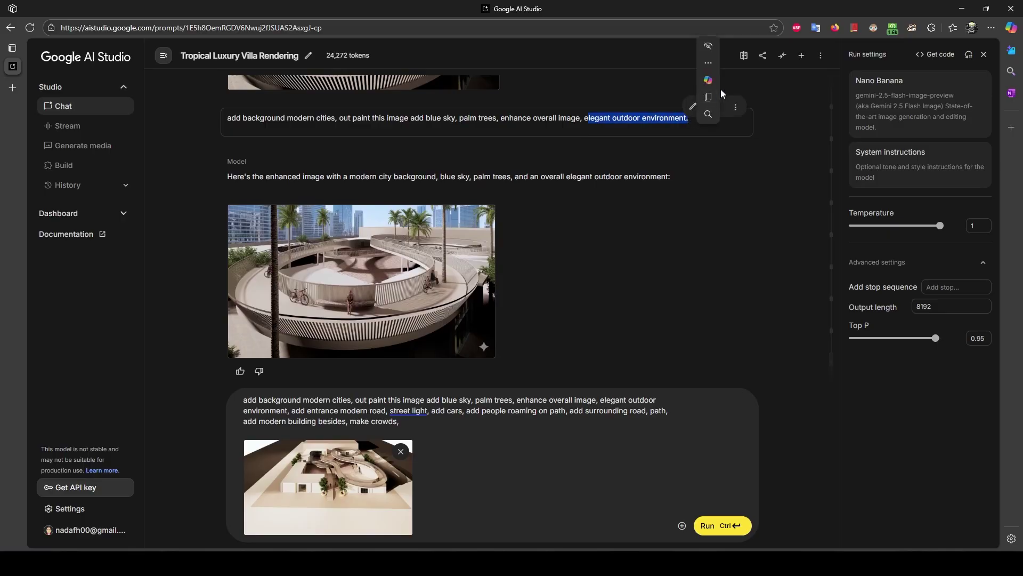
pyautogui.click(708, 96)
pyautogui.click(496, 438)
pyautogui.hotkey('ctrl', 'v')
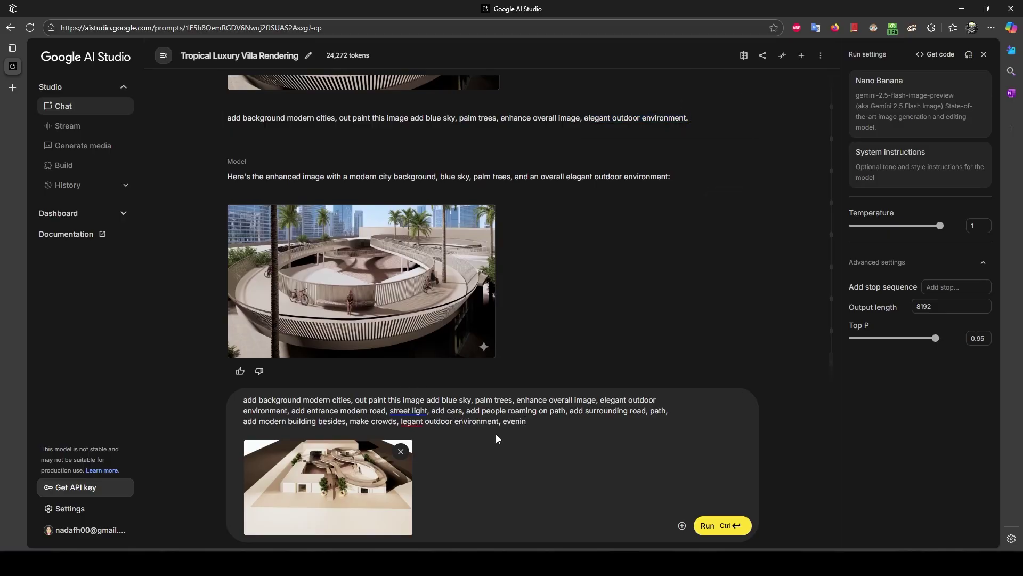
pyautogui.write(', evening street lights,')
pyautogui.rightClick(404, 420)
pyautogui.click(421, 488)
pyautogui.click(598, 421)
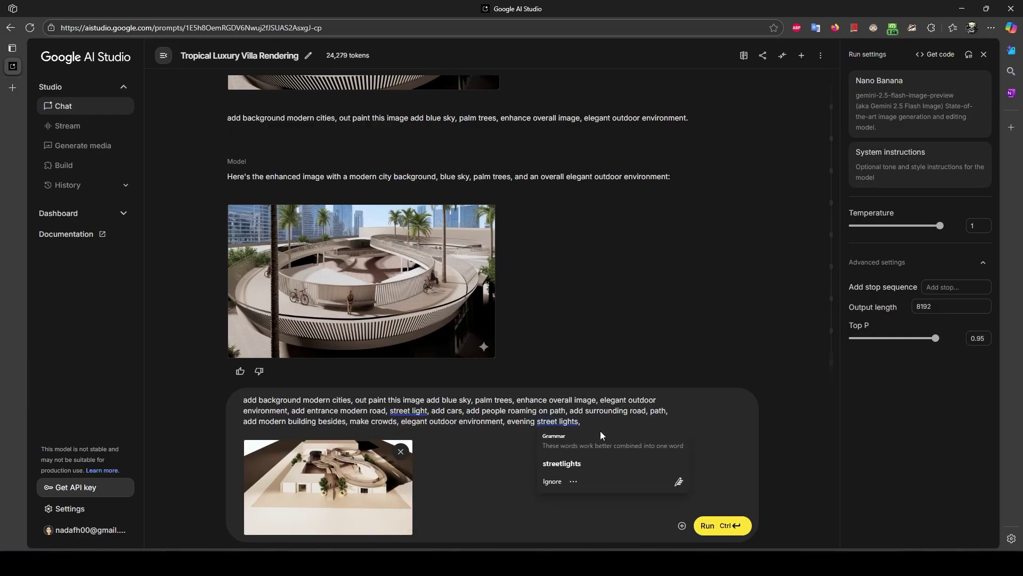
pyautogui.press('Escape')
# Step: End the prompt with 'ultra-detailed architectural visualization.' and inspect the city render full size, zoomed in
pyautogui.write('ultra-detailed architectural visualization.')
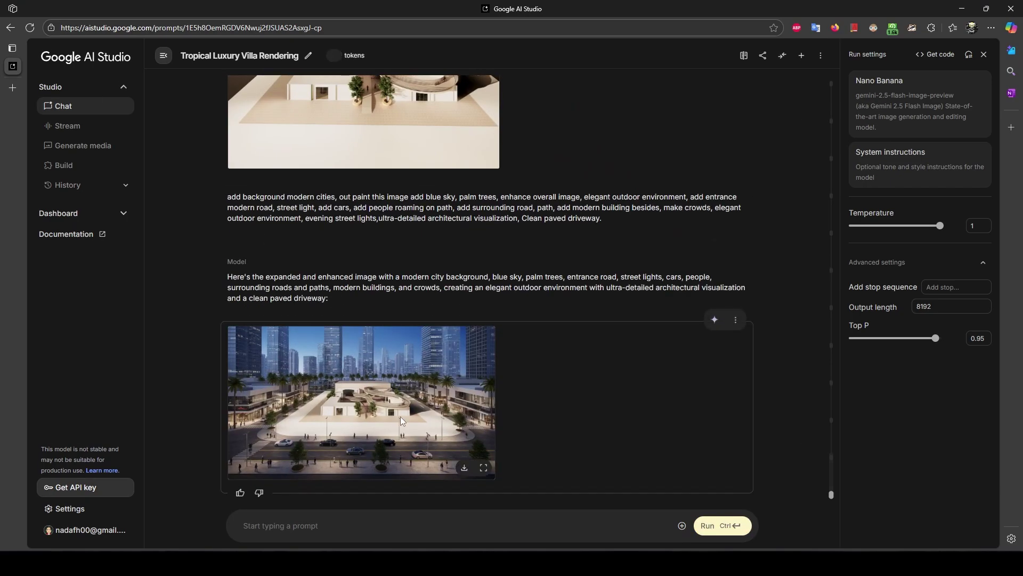
pyautogui.click(408, 373)
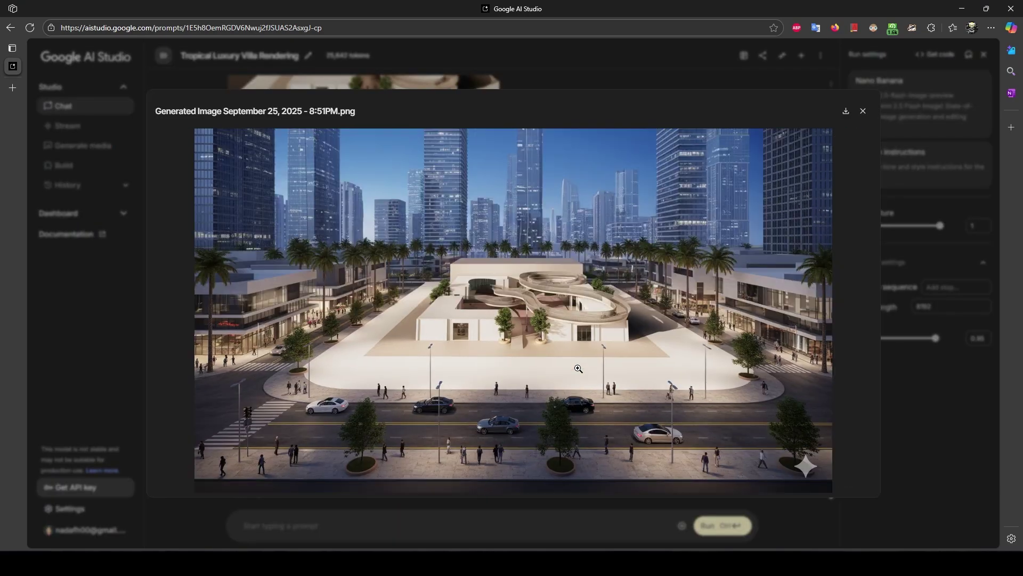
pyautogui.click(632, 434)
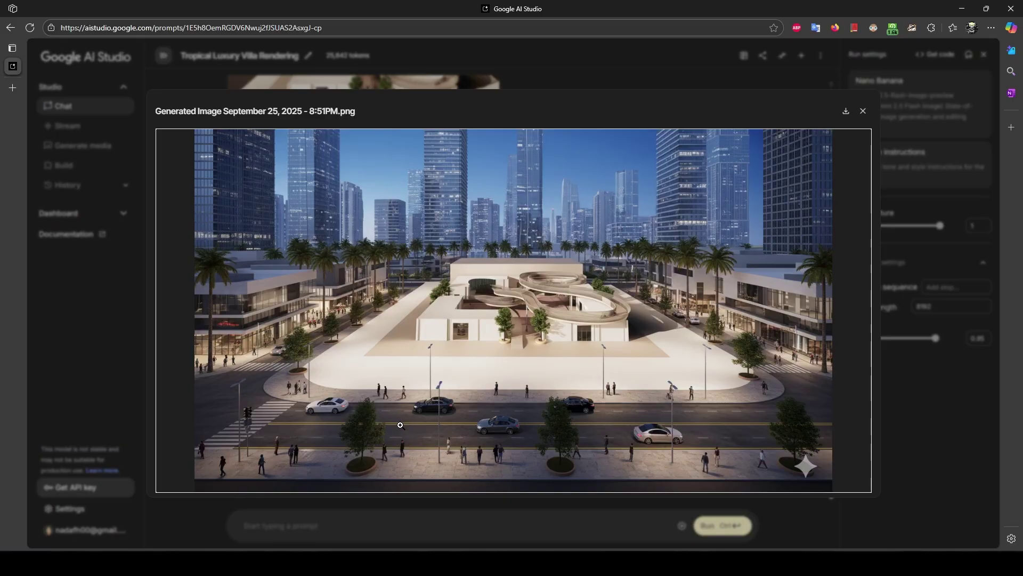
pyautogui.click(564, 451)
pyautogui.click(563, 451)
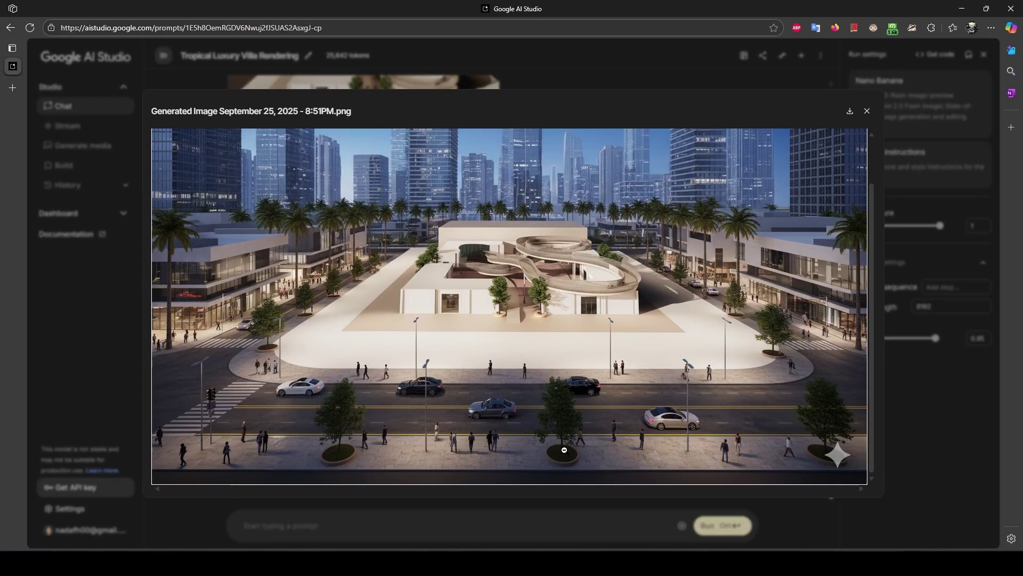
pyautogui.press('Escape')
pyautogui.click(393, 413)
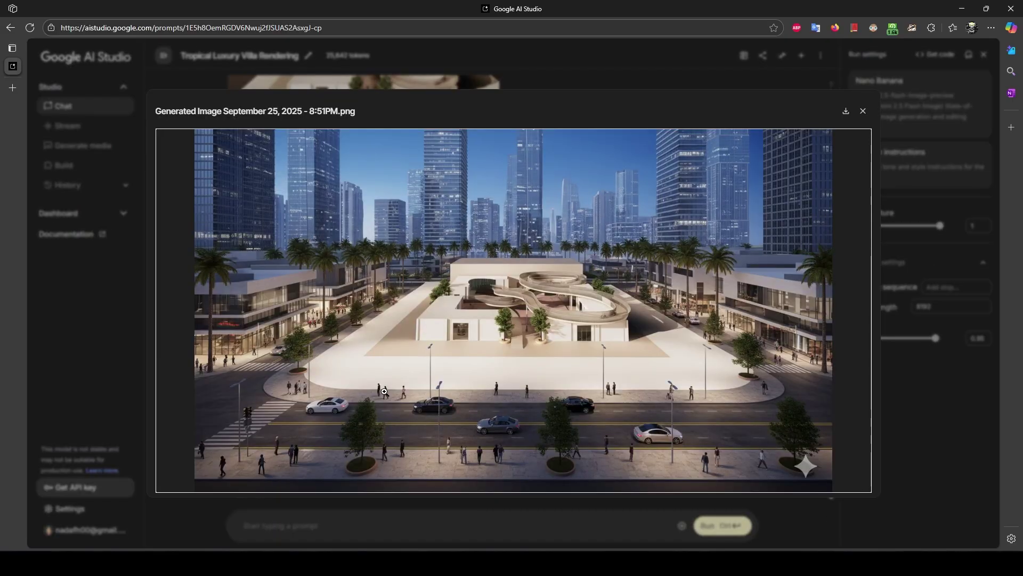
pyautogui.click(540, 352)
pyautogui.click(545, 338)
pyautogui.press('Escape')
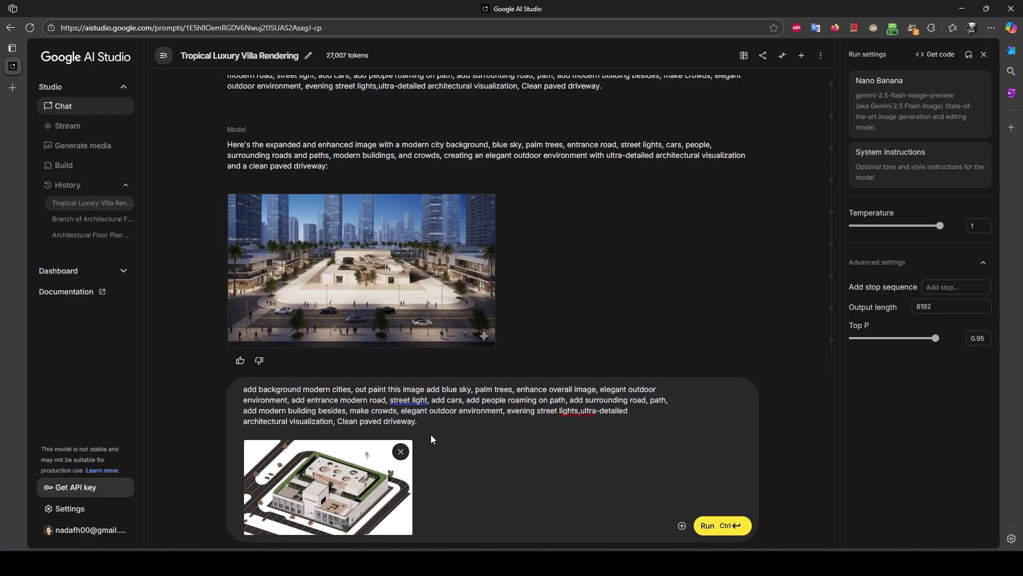
# Step: Send the city-backdrop prompt with the isometric building model attached
pyautogui.click(423, 426)
pyautogui.click(714, 525)
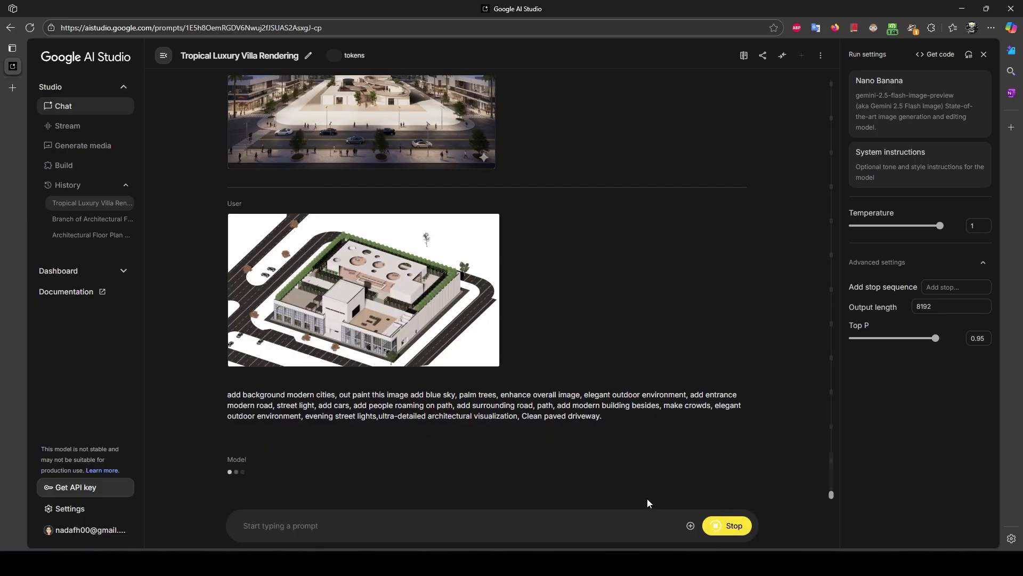
pyautogui.click(558, 297)
pyautogui.click(586, 385)
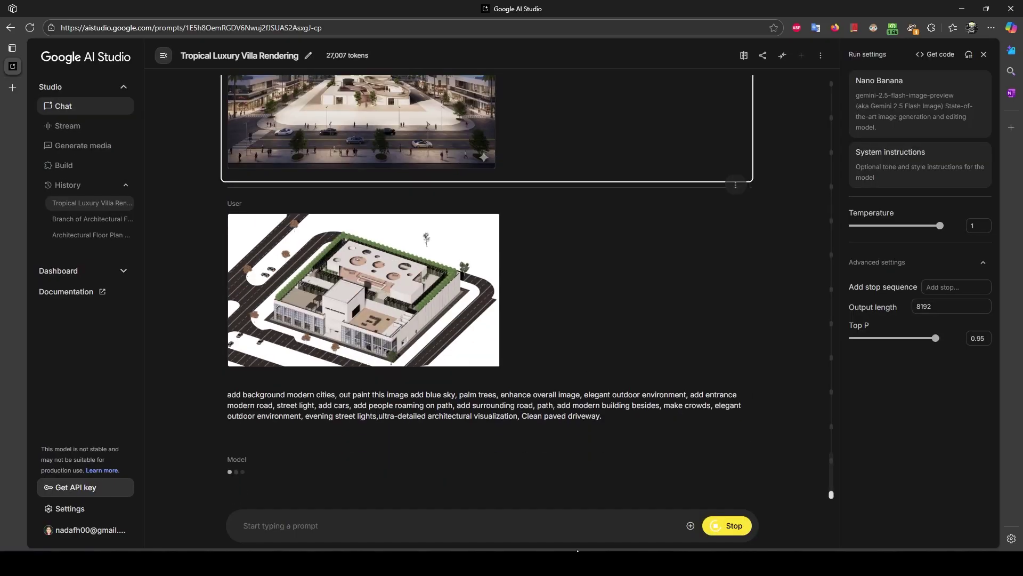
# Step: View the resulting night city render full size and zoom into it
pyautogui.click(427, 393)
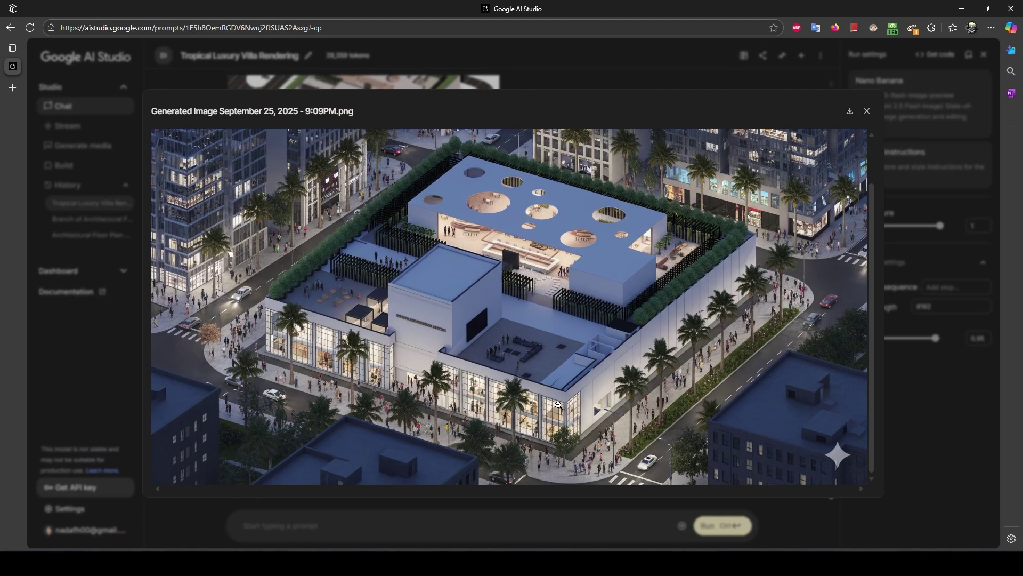
pyautogui.click(504, 395)
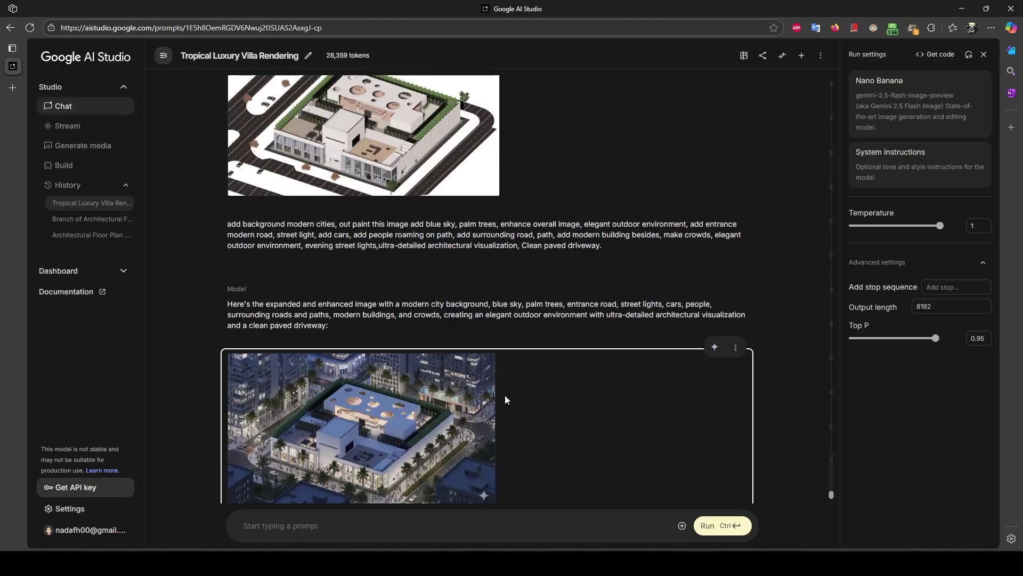
pyautogui.click(494, 403)
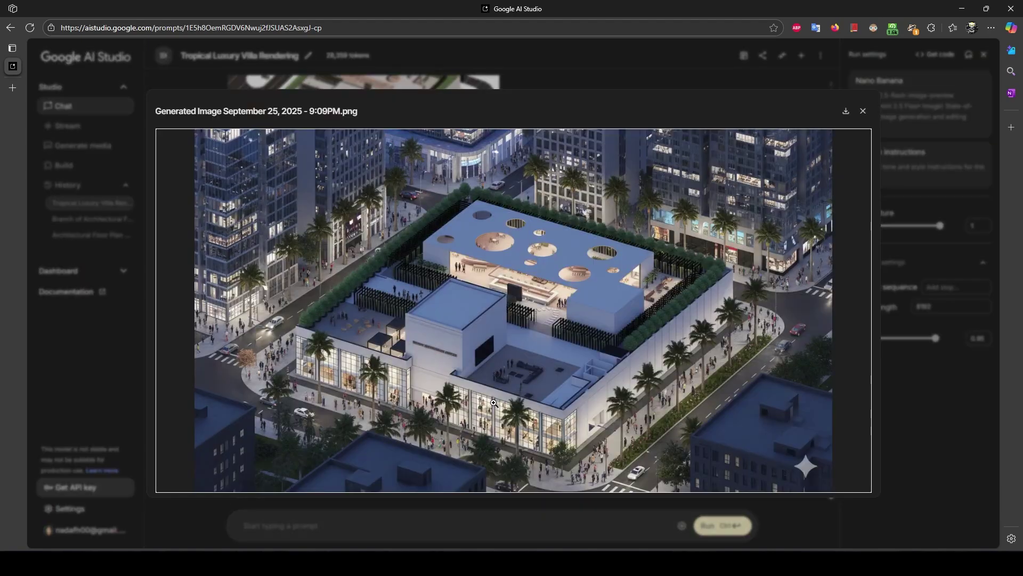
pyautogui.click(586, 417)
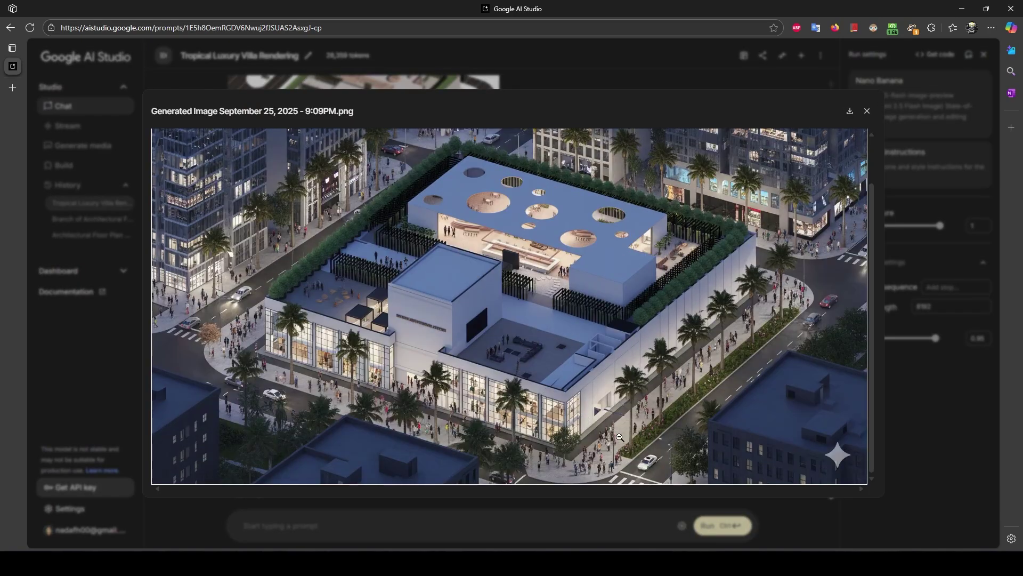
pyautogui.press('Escape')
pyautogui.click(464, 463)
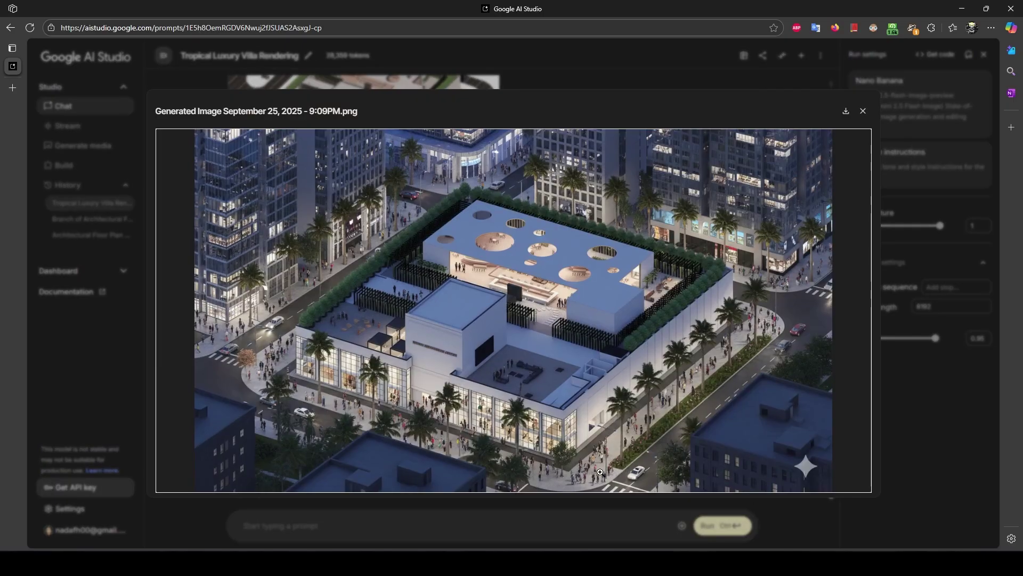
pyautogui.press('Escape')
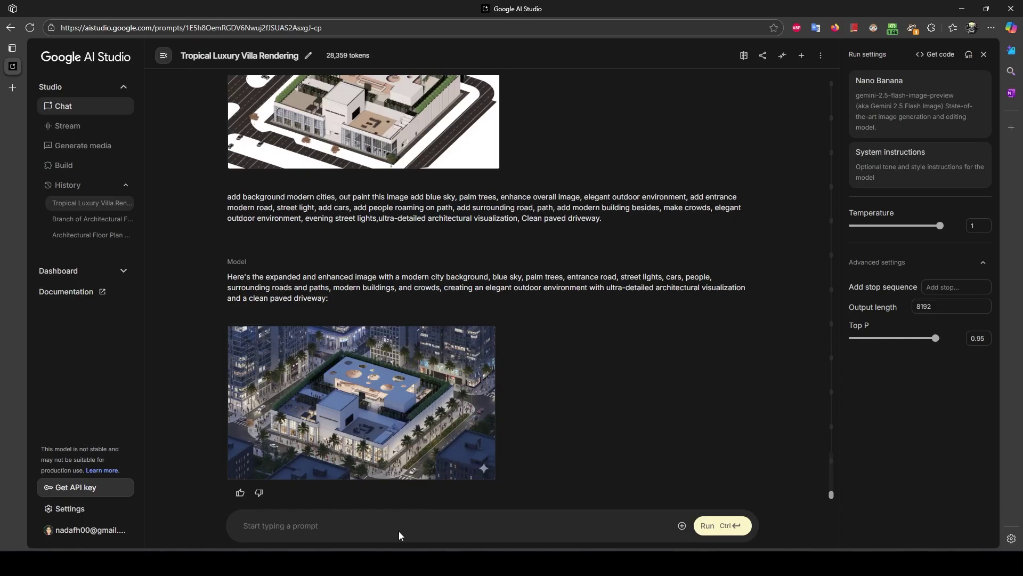
# Step: Review the night and house renders, then select the 'convert 3D into 2D CAD Plan' prompt
pyautogui.click(469, 461)
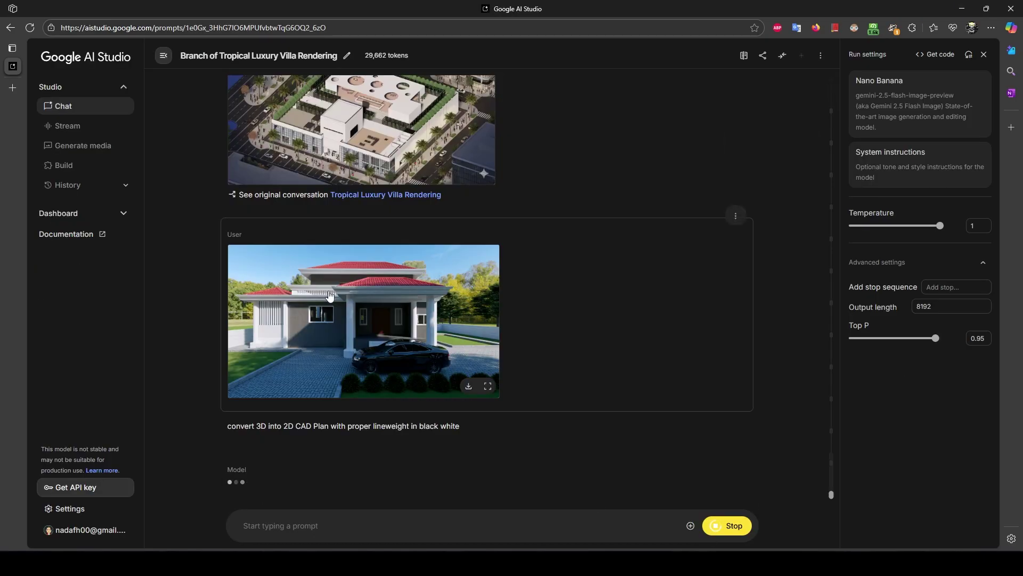
pyautogui.click(330, 296)
pyautogui.press('Escape')
pyautogui.moveTo(222, 430); pyautogui.dragTo(463, 523)
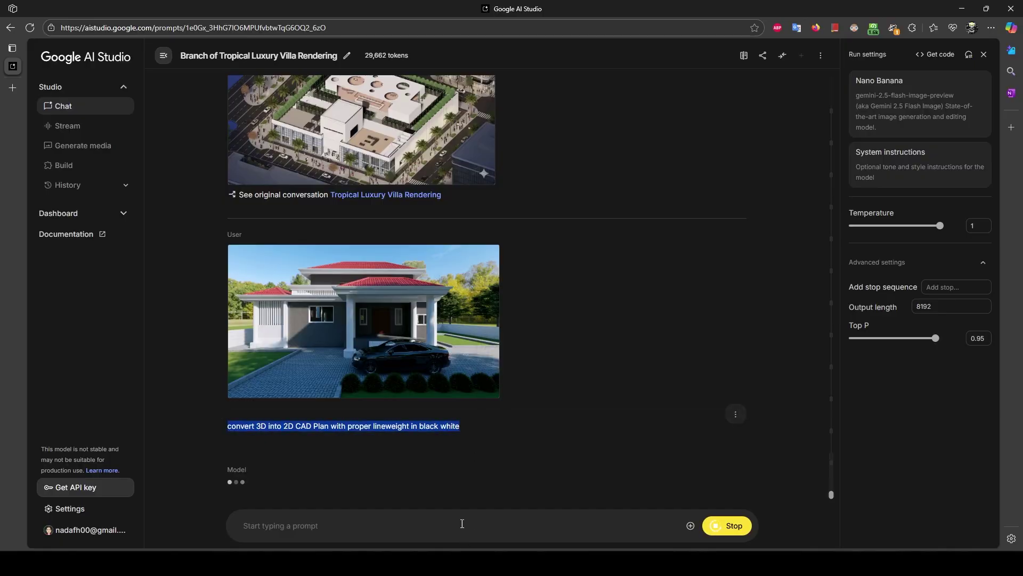
pyautogui.click(460, 525)
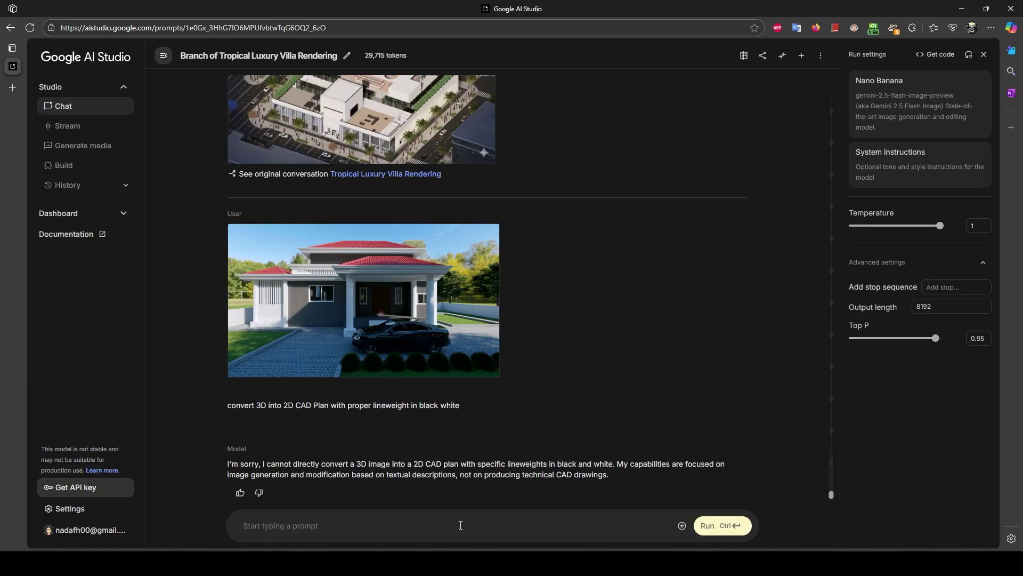
# Step: Reword the CAD request to 'make 2d line elevation with proper lineweight' and rerun it
pyautogui.click(458, 363)
pyautogui.click(598, 493)
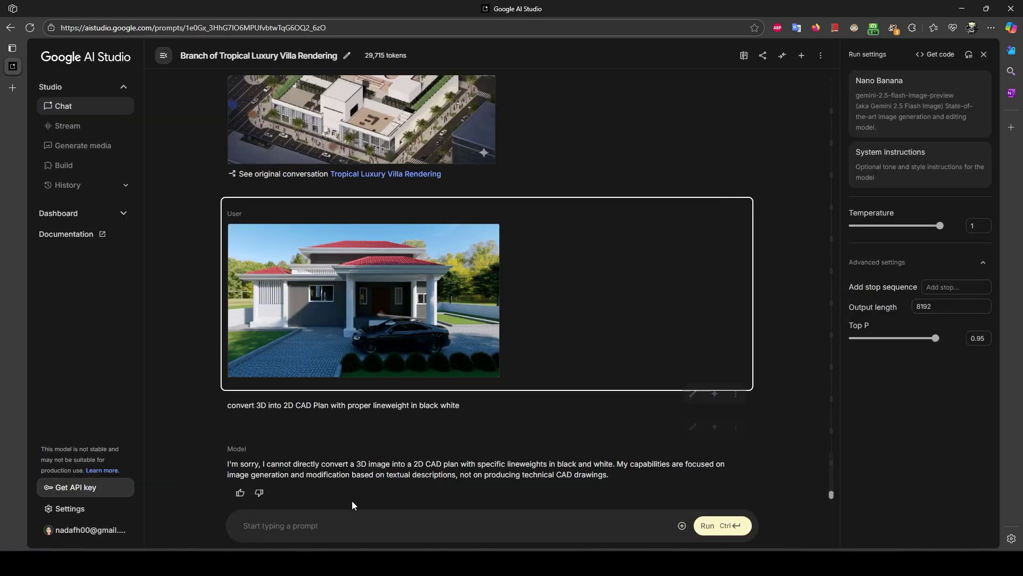
pyautogui.click(492, 424)
pyautogui.moveTo(492, 423); pyautogui.dragTo(203, 409)
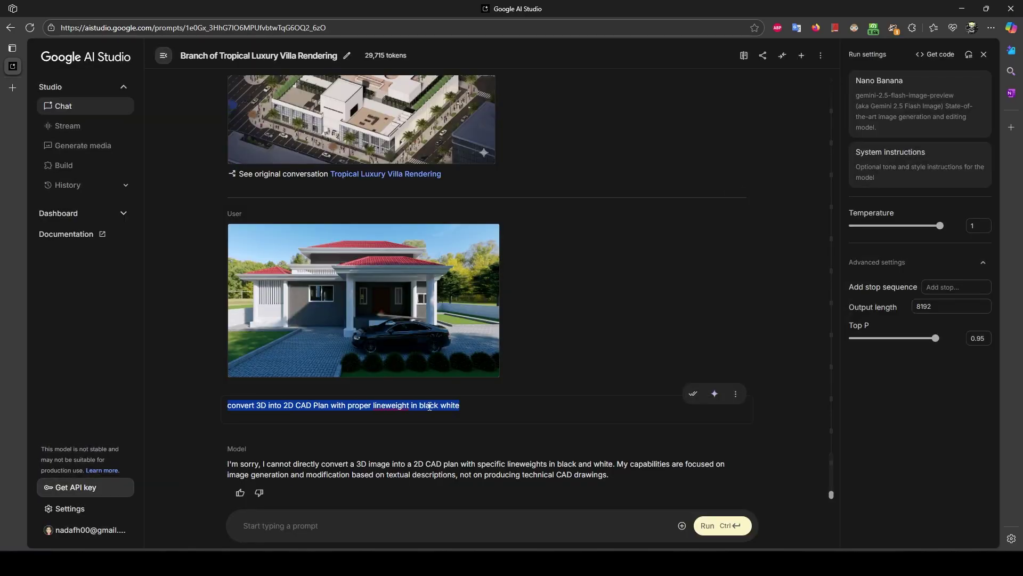
pyautogui.write('make 2d li')
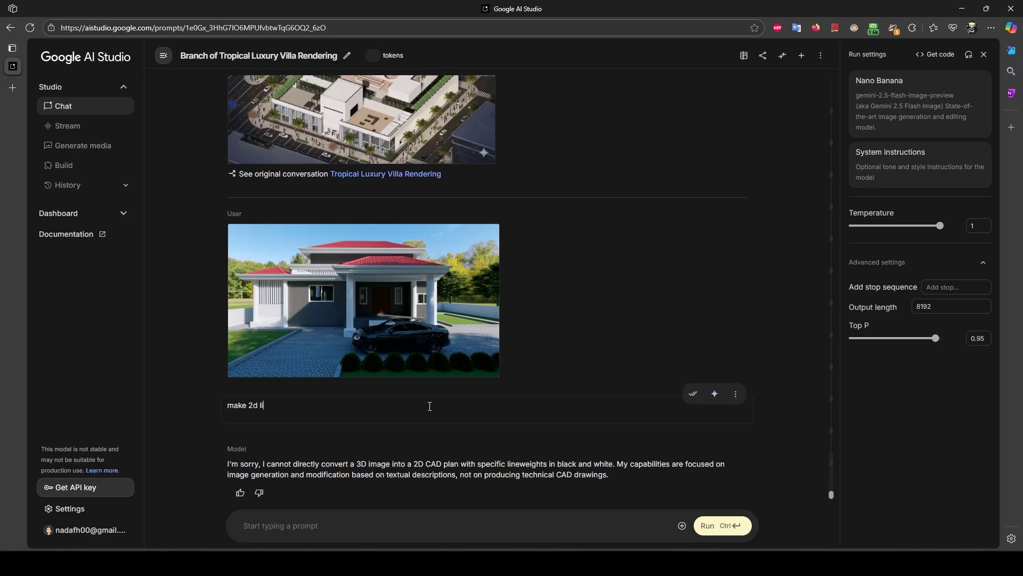
pyautogui.write('ne elevation with proper lineweight')
pyautogui.click(692, 393)
pyautogui.click(714, 393)
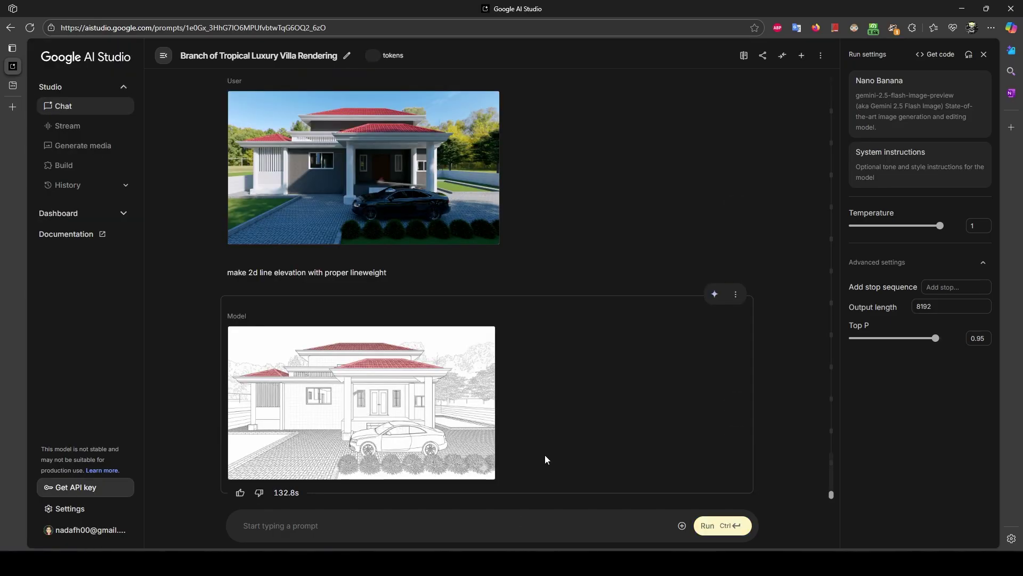
# Step: Inspect the generated villa line elevation at full size
pyautogui.click(469, 464)
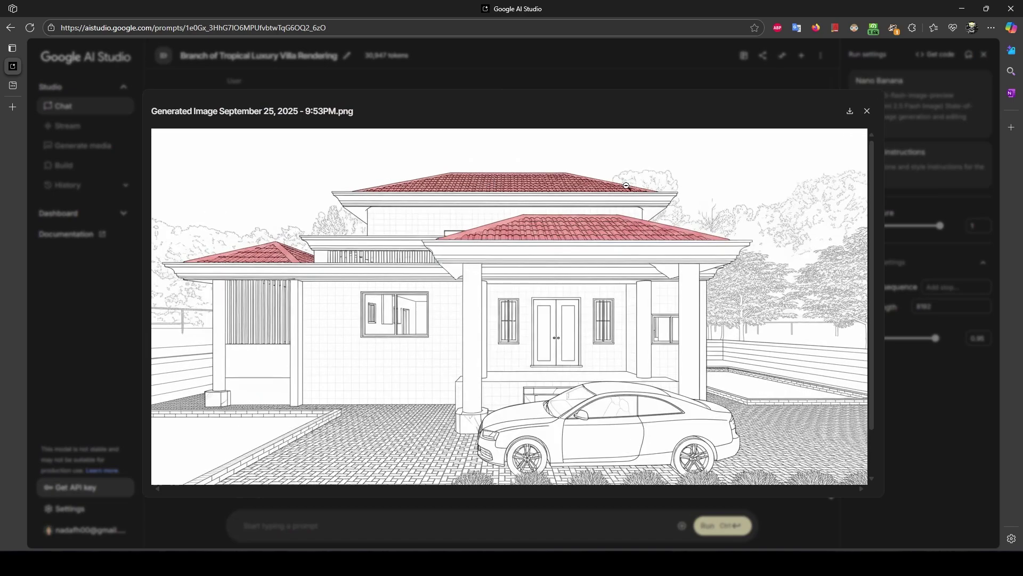
pyautogui.click(703, 405)
pyautogui.press('Escape')
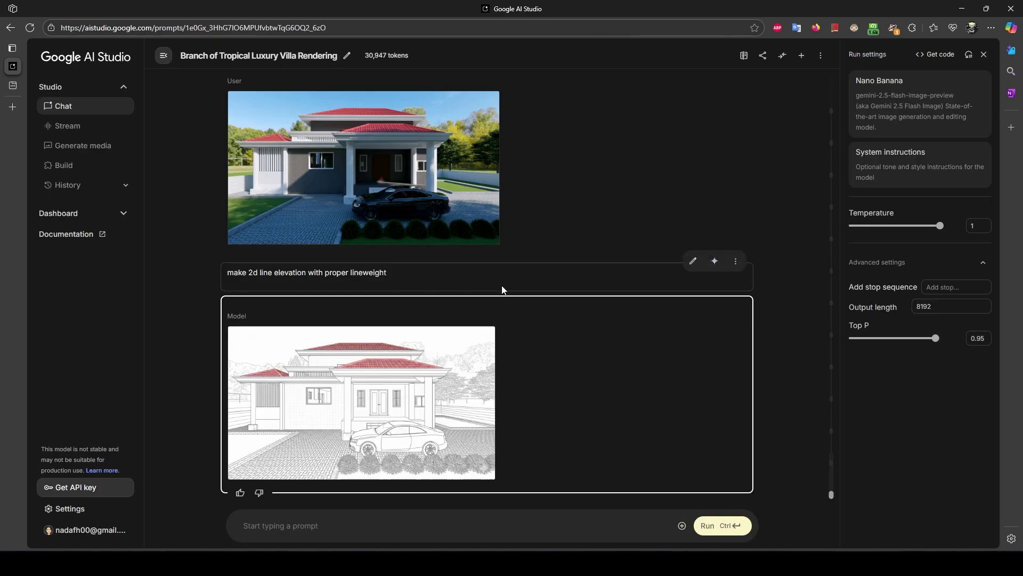
pyautogui.click(458, 405)
pyautogui.press('Escape')
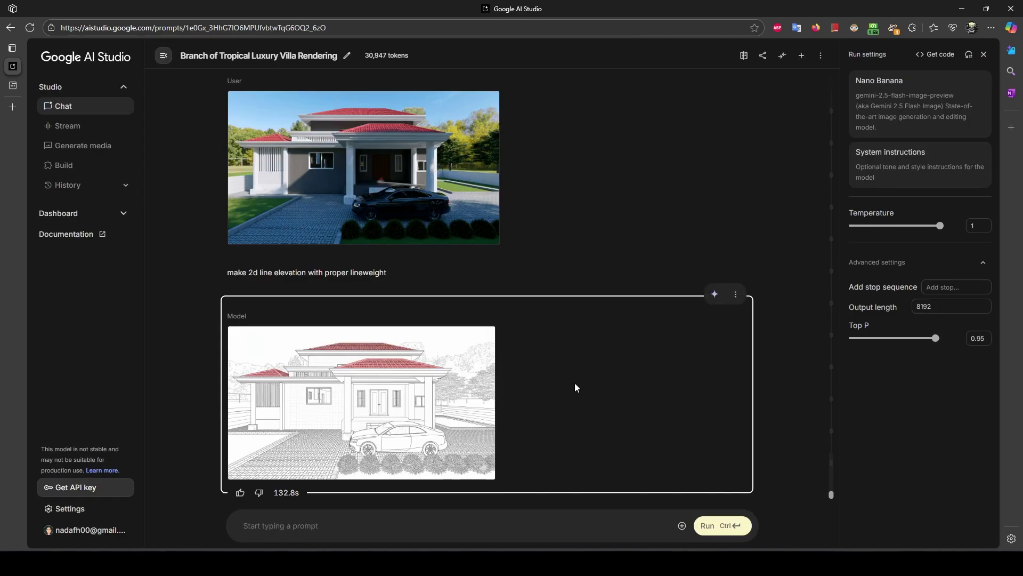
pyautogui.scroll(1, 575, 383)
pyautogui.click(487, 381)
pyautogui.press('Escape')
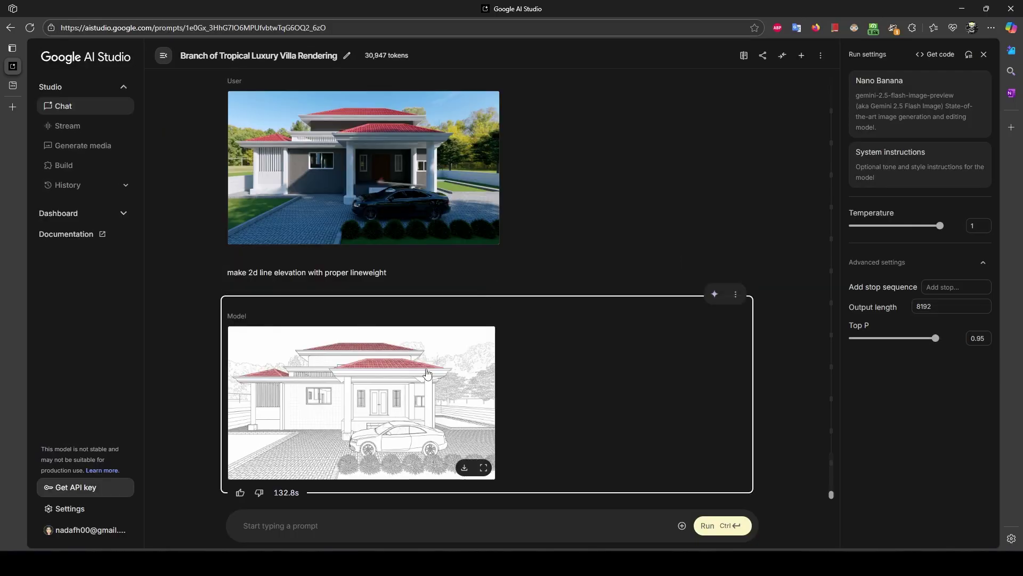
pyautogui.click(427, 373)
pyautogui.press('Escape')
pyautogui.click(415, 425)
pyautogui.press('Escape')
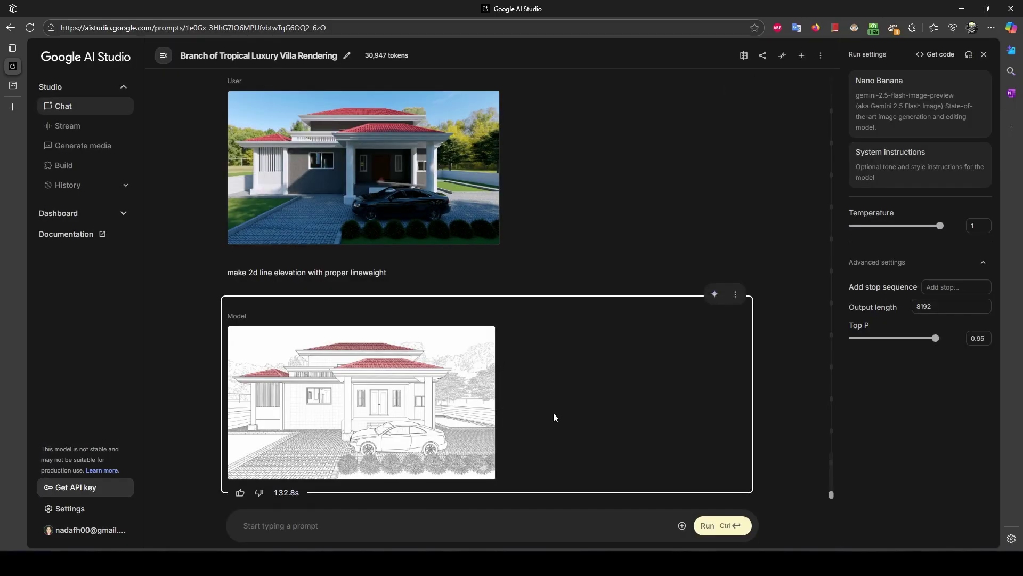
# Step: Replace the elevation request with the copied earlier city outpainting prompt
pyautogui.scroll(10, 231, 238)
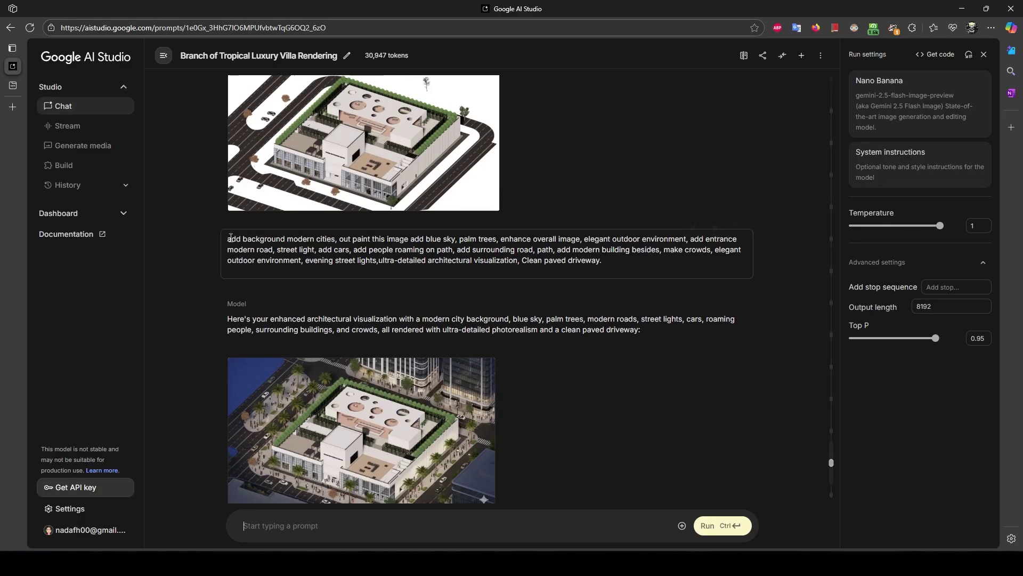
pyautogui.moveTo(231, 238); pyautogui.dragTo(615, 261)
pyautogui.hotkey('ctrl', 'c')
pyautogui.scroll(-10, 616, 260)
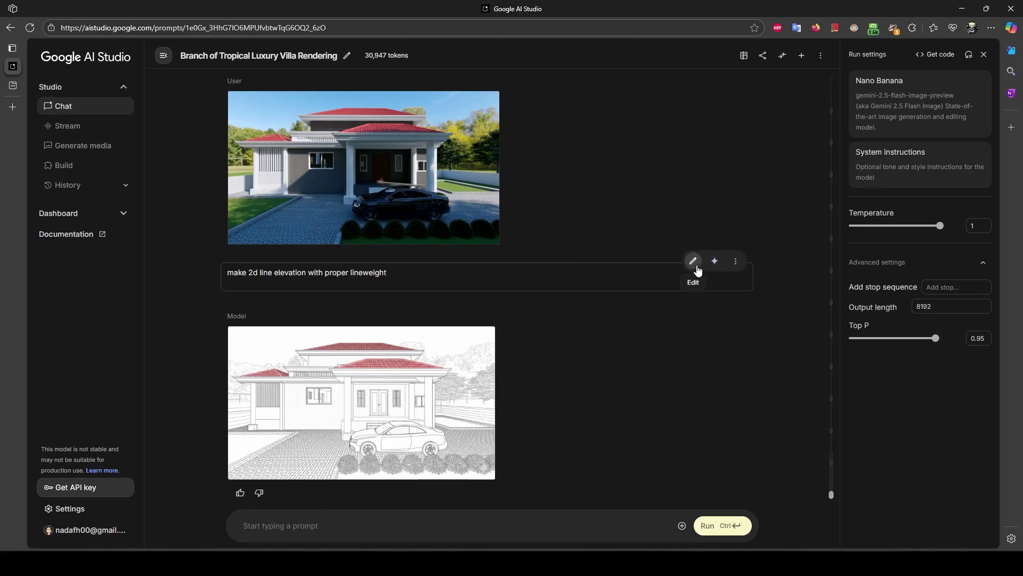
pyautogui.click(695, 264)
pyautogui.moveTo(387, 261); pyautogui.dragTo(177, 258)
pyautogui.hotkey('ctrl', 'v')
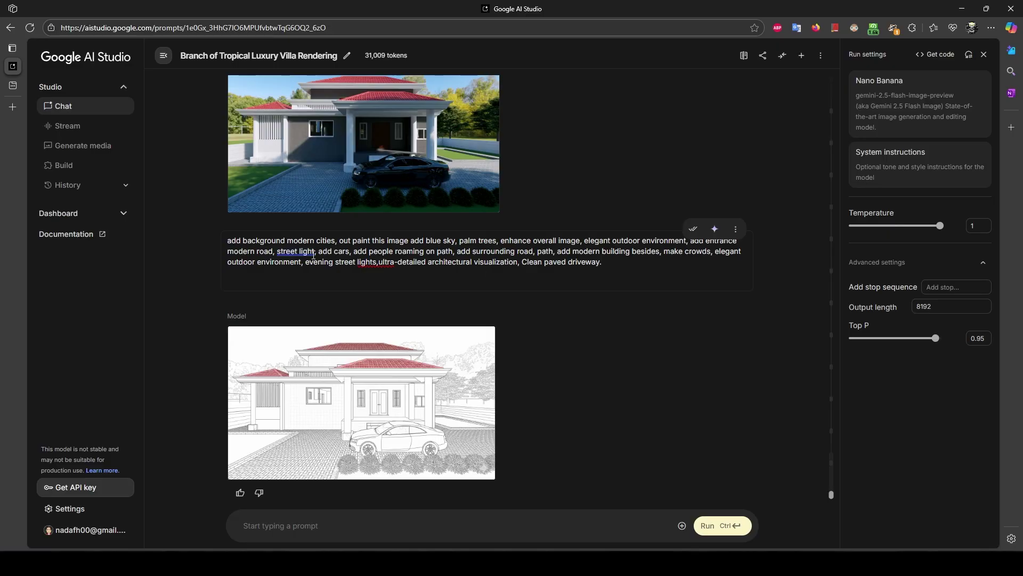
# Step: Change 'build' to 'houses', delete 'make crowds', then save and rerun the request
pyautogui.moveTo(715, 252); pyautogui.dragTo(663, 251)
pyautogui.click(646, 279)
pyautogui.press('BackSpace')
pyautogui.press('BackSpace')
pyautogui.press('BackSpace')
pyautogui.press('BackSpace')
pyautogui.press('BackSpace')
pyautogui.write('houses')
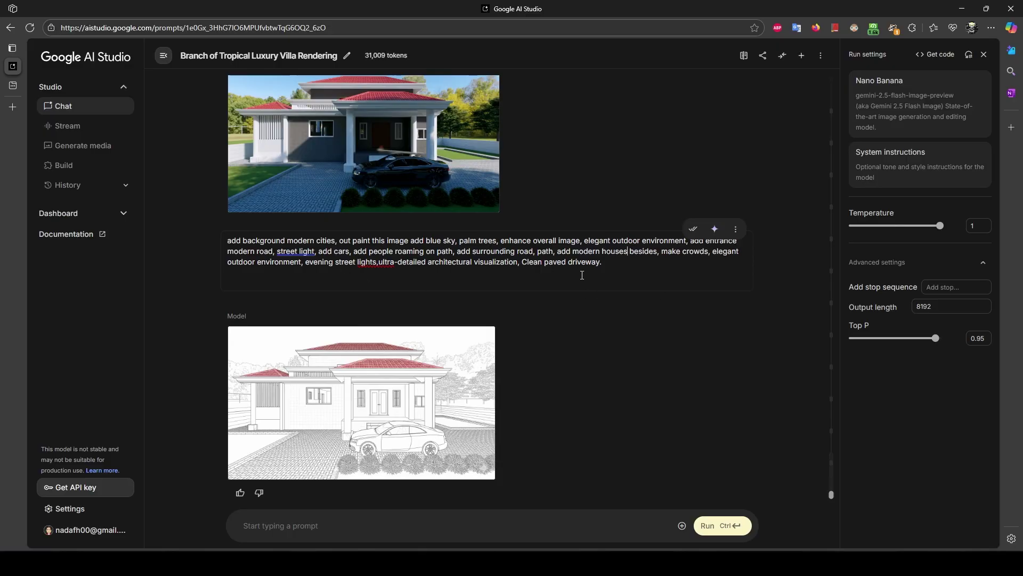
pyautogui.moveTo(663, 256); pyautogui.dragTo(712, 254)
pyautogui.press('BackSpace')
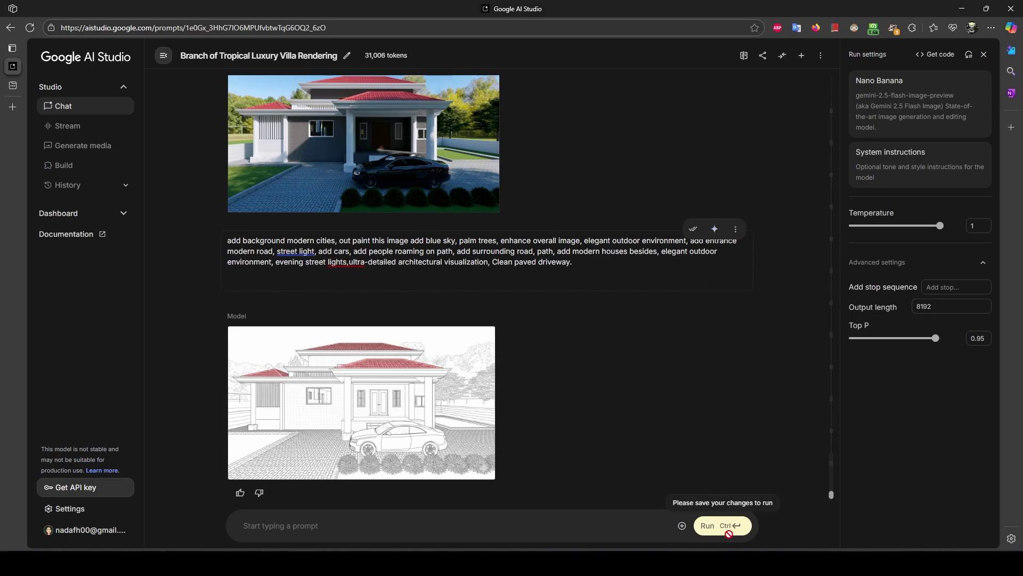
pyautogui.click(693, 229)
pyautogui.click(715, 239)
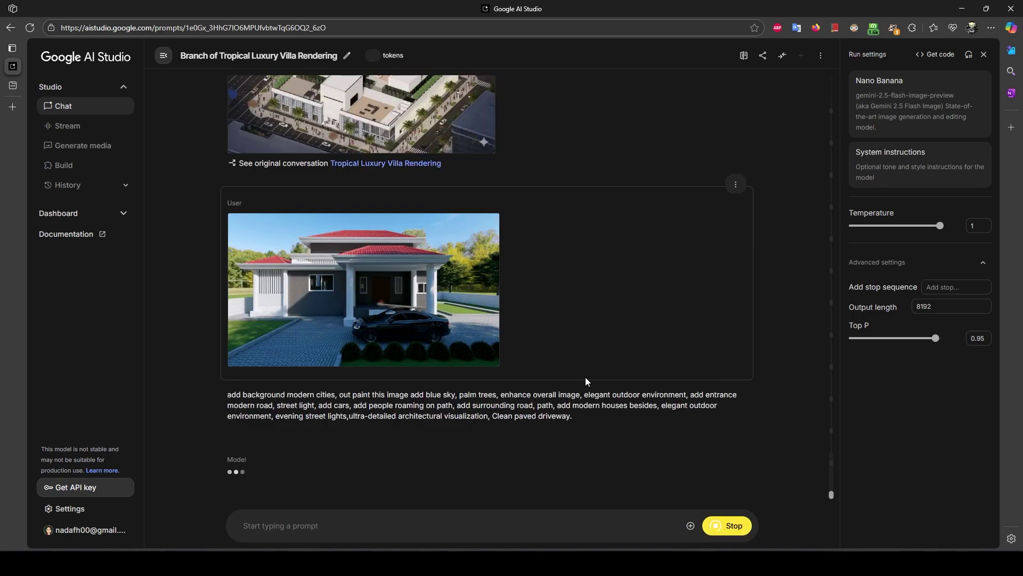
# Step: Preview the house photo, then open the new city render full size
pyautogui.click(480, 355)
pyautogui.click(640, 364)
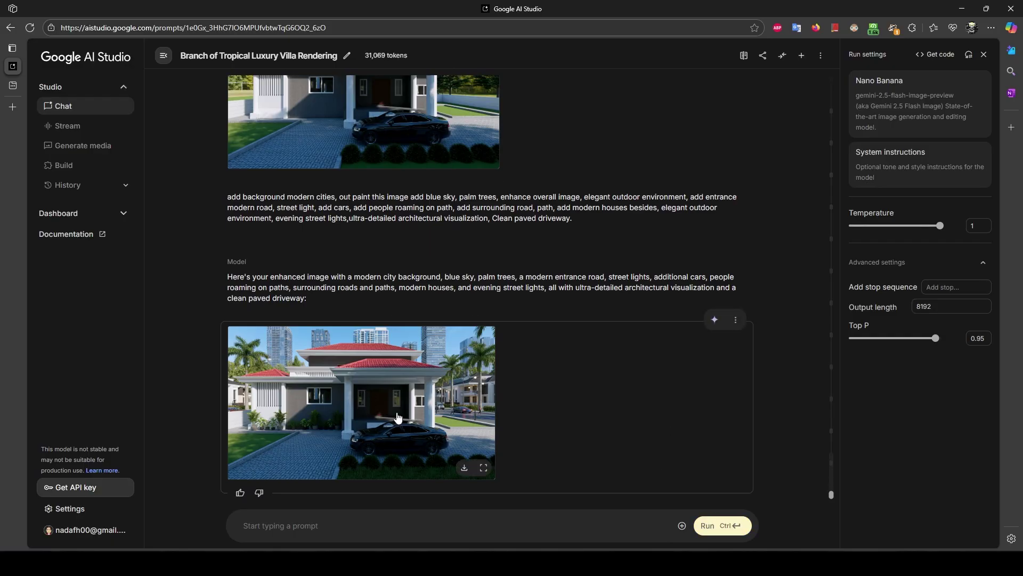
pyautogui.click(363, 401)
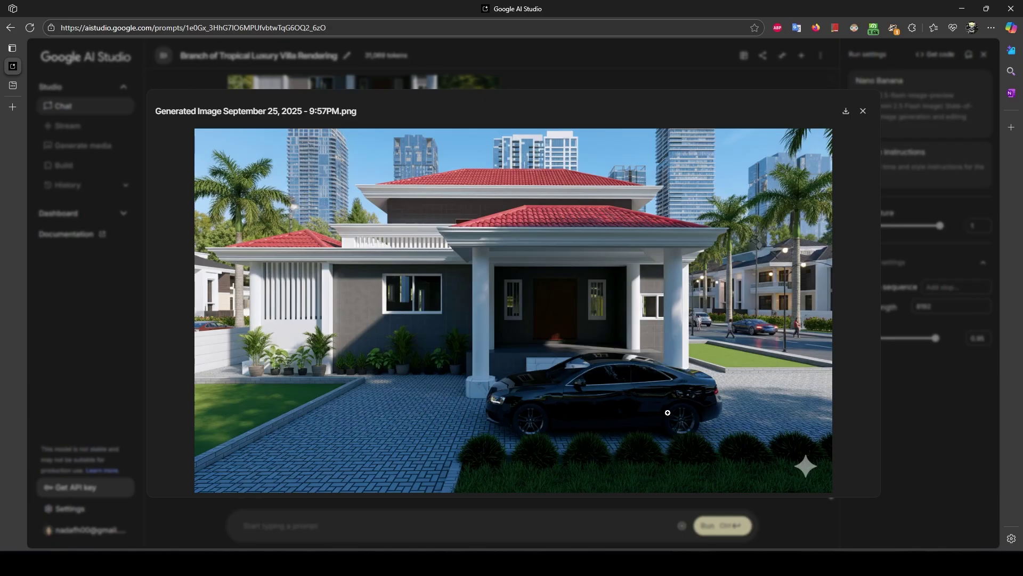
# Step: Request replacing the modern city background with residential buildings, palm trees and evening lighting
pyautogui.click(413, 528)
pyautogui.write('remove backgro')
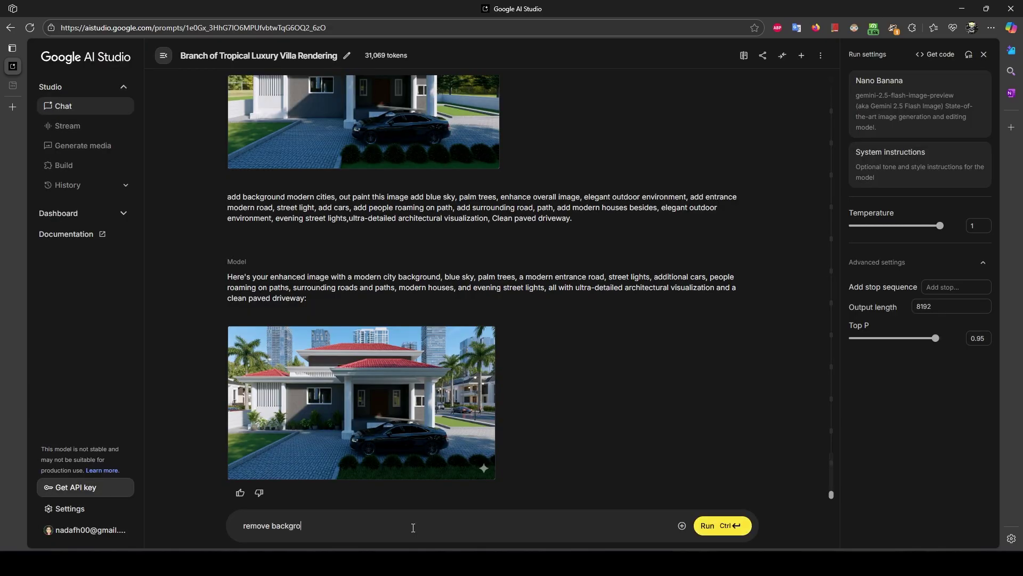
pyautogui.write('unf moder cities add some ')
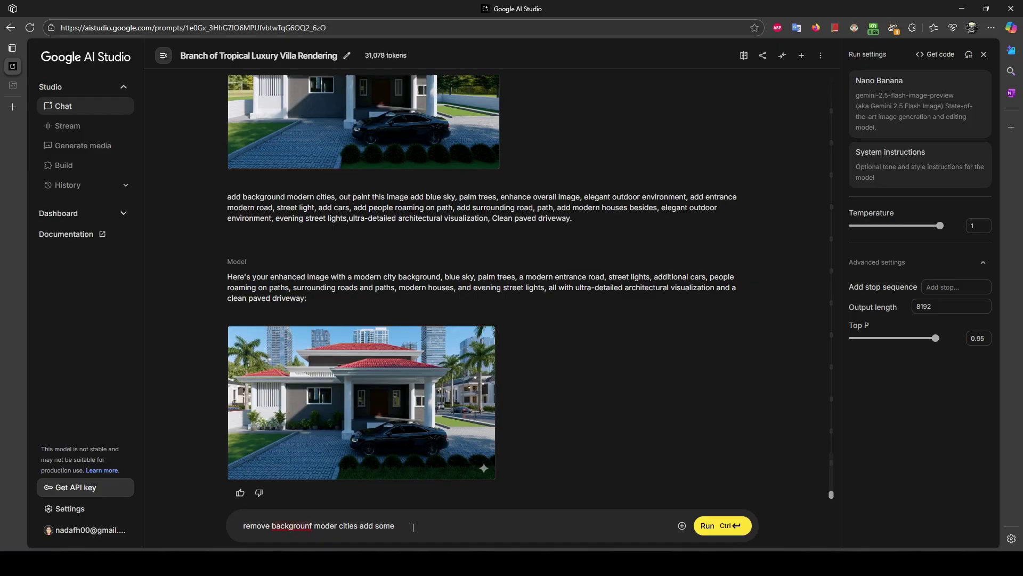
pyautogui.write('residential building and add')
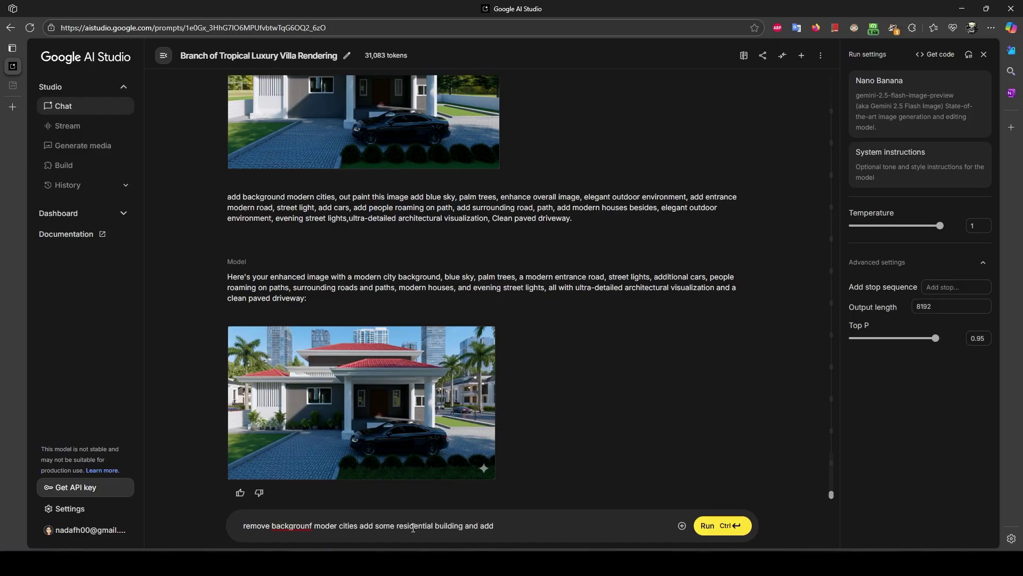
pyautogui.write(' palm trees and evenign look with ')
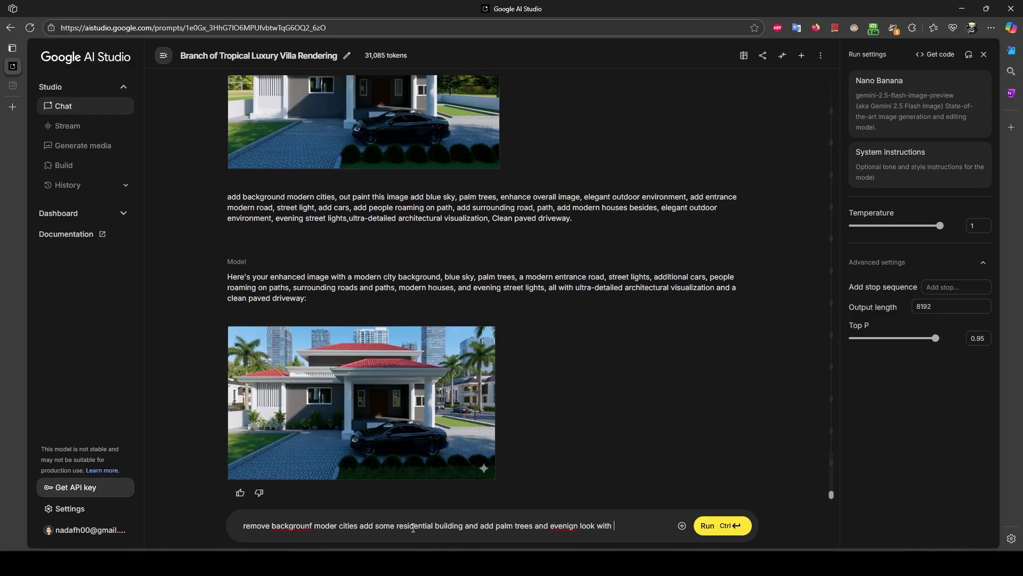
pyautogui.write('street lamp , light e')
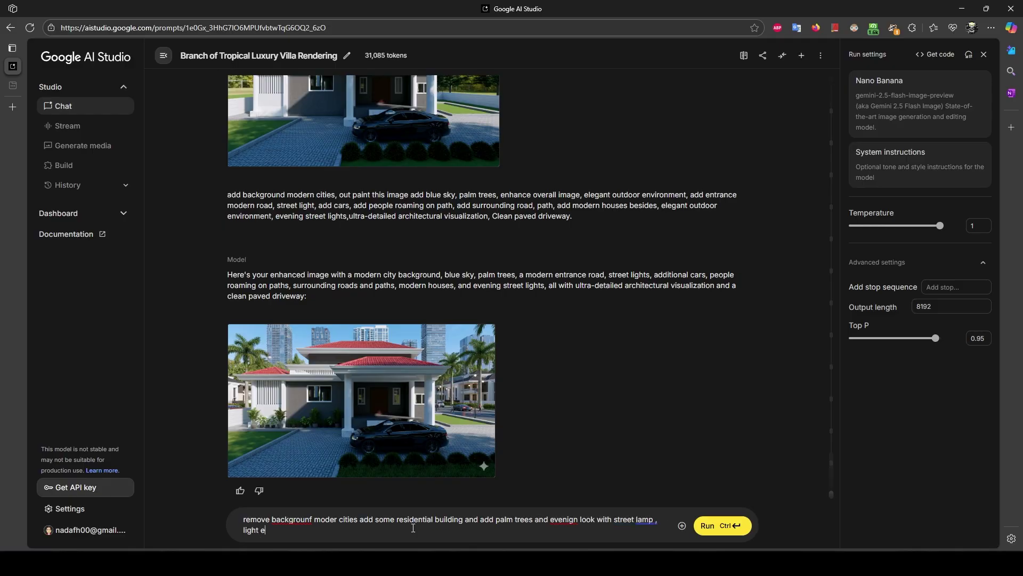
pyautogui.write('ffect')
pyautogui.click(707, 520)
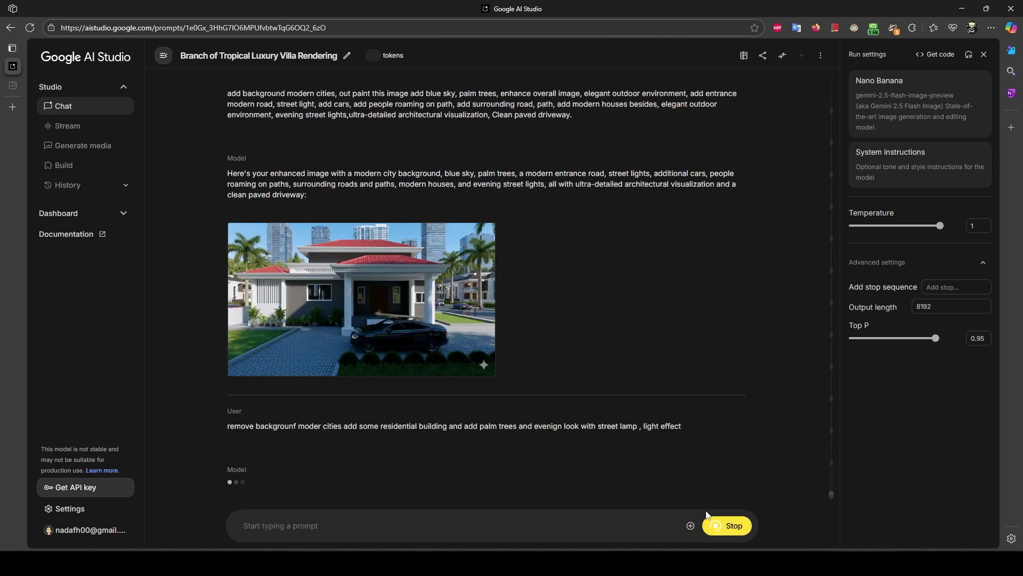